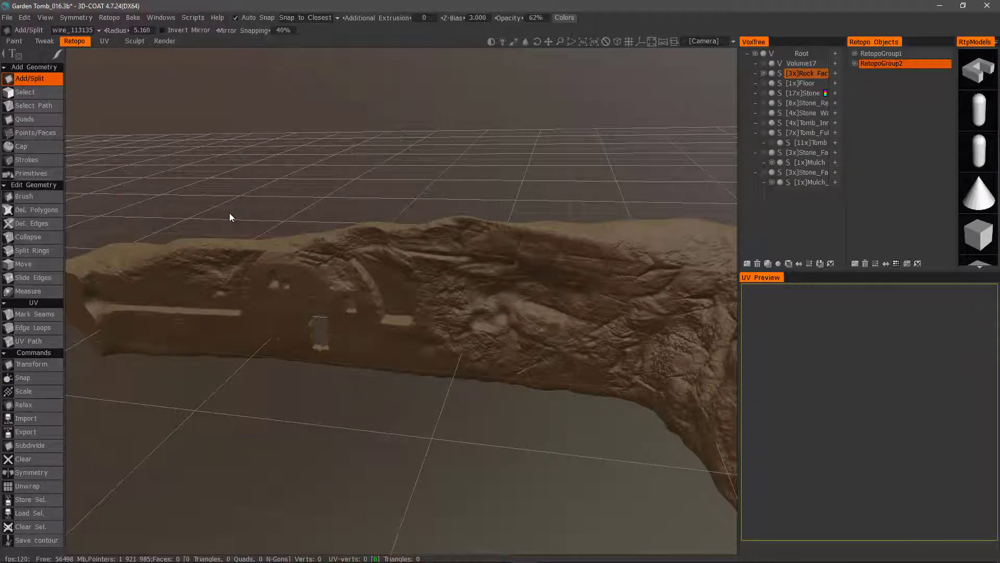
With the Strokes tool, slice a vertical section stroke across the cliff at the end of the ledge beside the arch.
drag(230, 217, 226, 161)
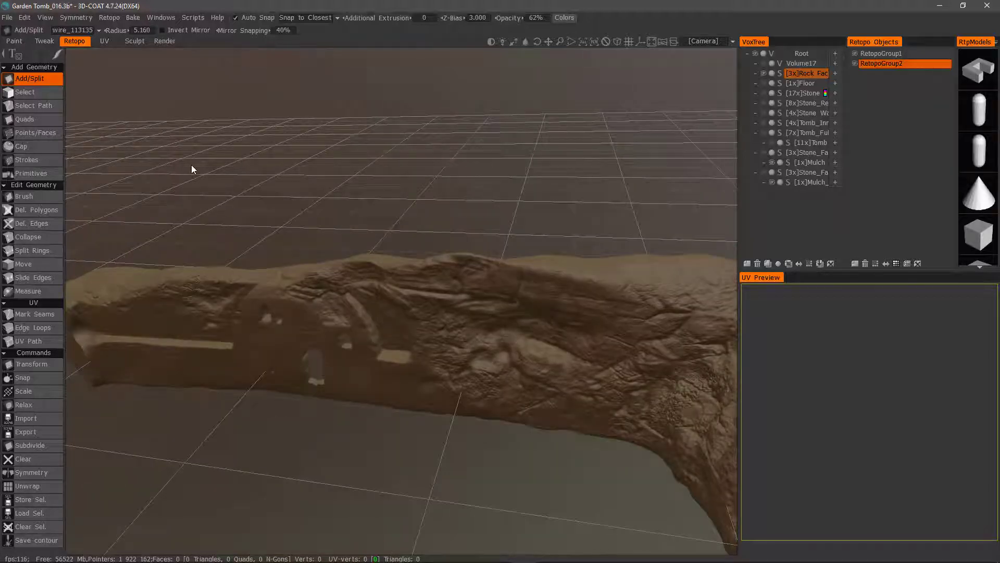
click(32, 160)
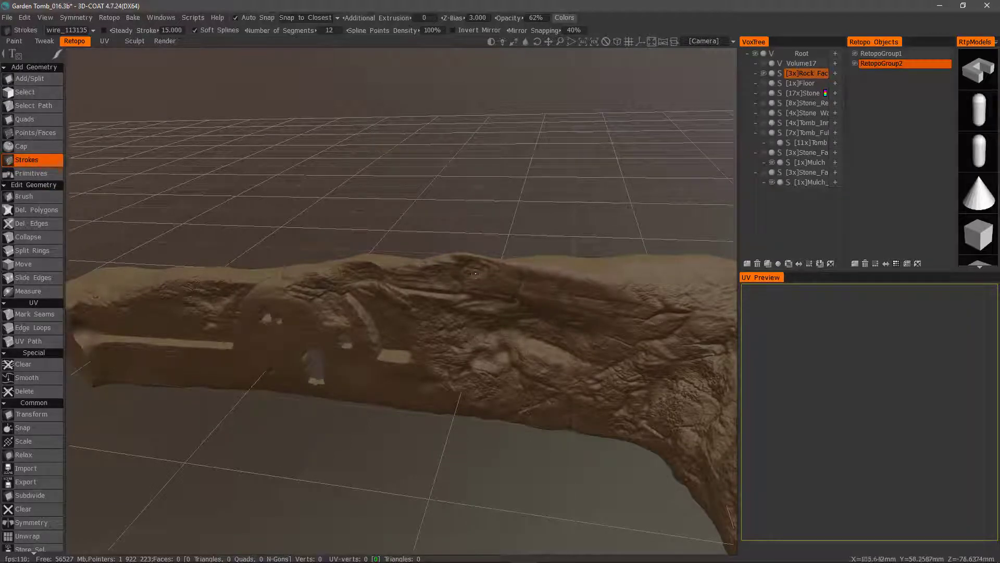
middle_drag(646, 291, 514, 364)
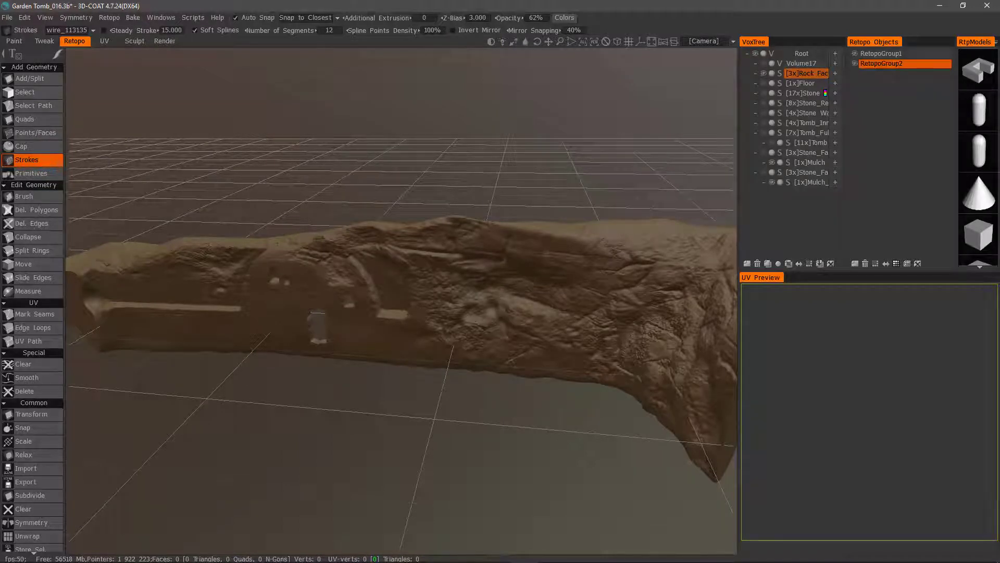
alt+drag(137, 339, 228, 326)
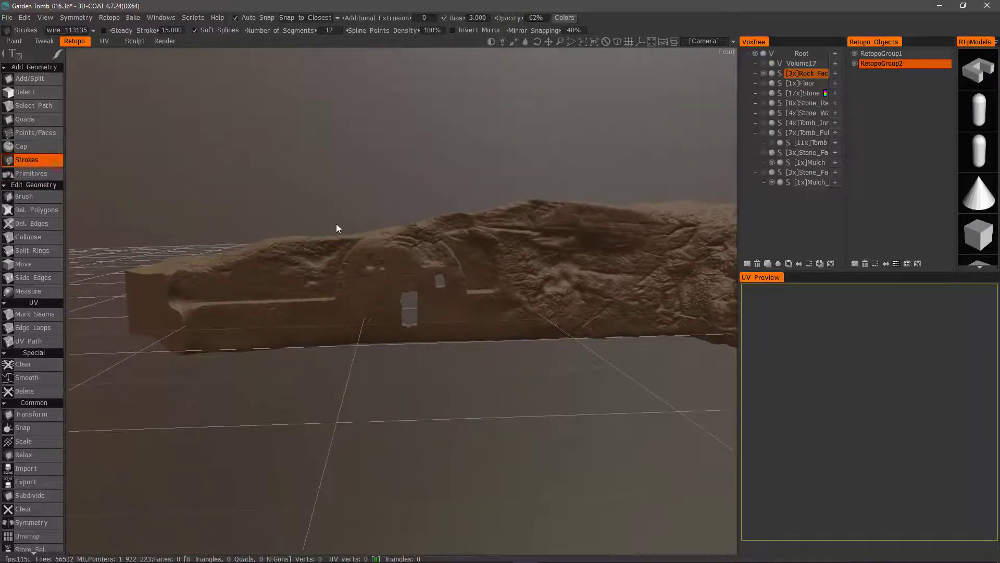
mouse_move(318, 272)
alt+mouse_down()
mouse_move(324, 209)
mouse_move(296, 221)
mouse_move(335, 217)
mouse_move(334, 314)
alt+mouse_up()
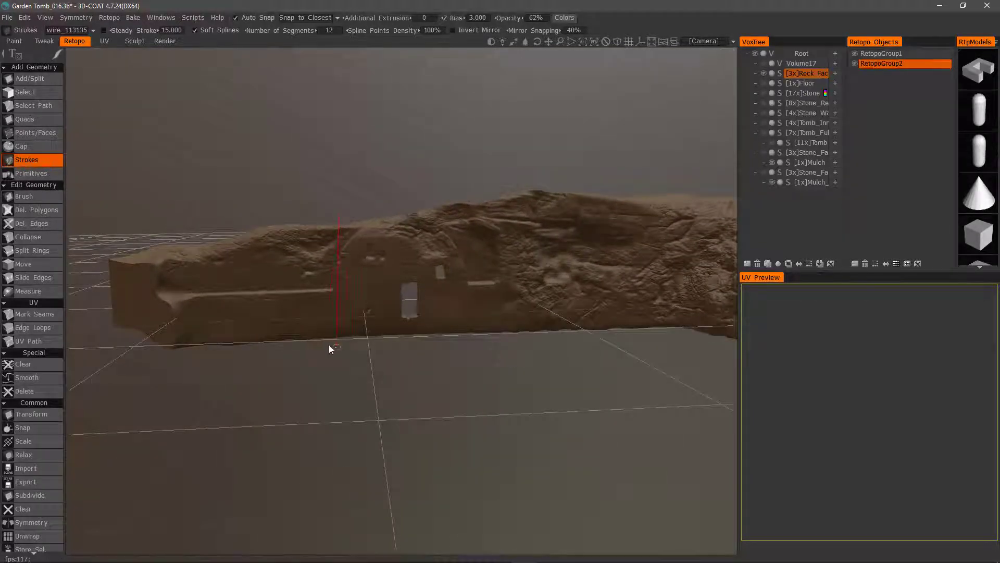
drag(343, 349, 336, 349)
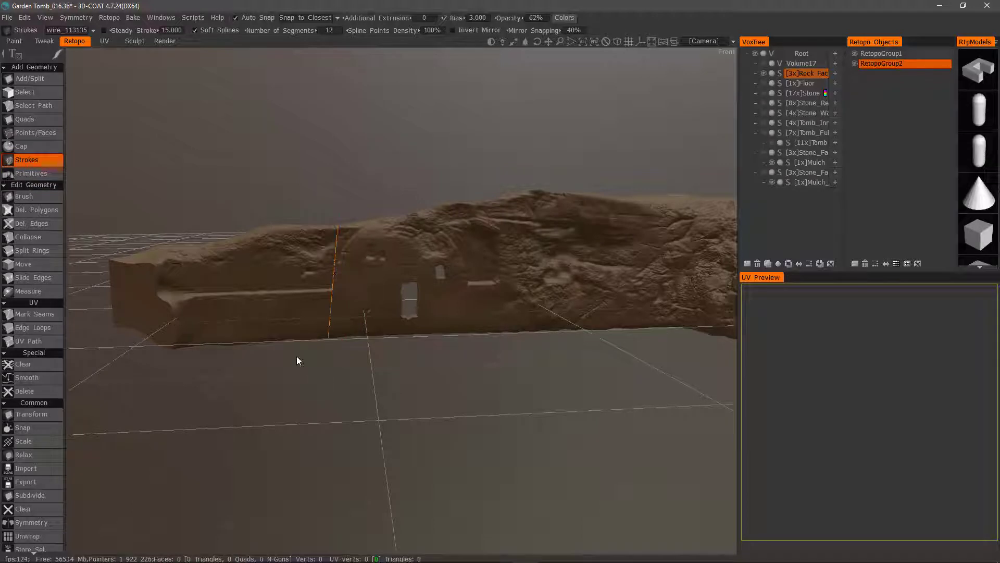
Try a slanted section stroke across the middle of the ledge wall.
alt+middle_drag(245, 285, 245, 290)
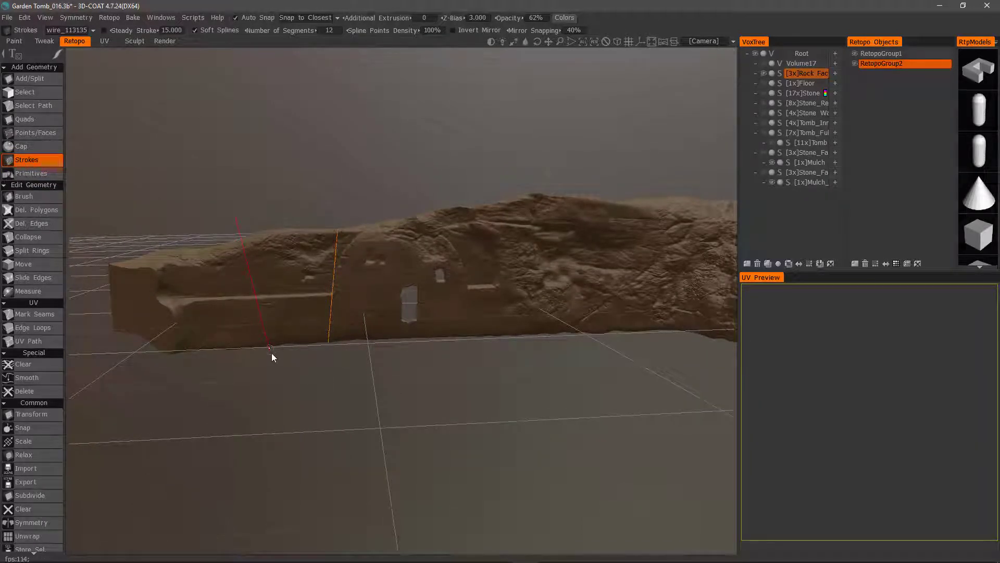
mouse_move(271, 352)
mouse_down()
mouse_move(283, 376)
mouse_move(240, 314)
mouse_move(291, 333)
mouse_move(343, 307)
mouse_move(320, 380)
mouse_up()
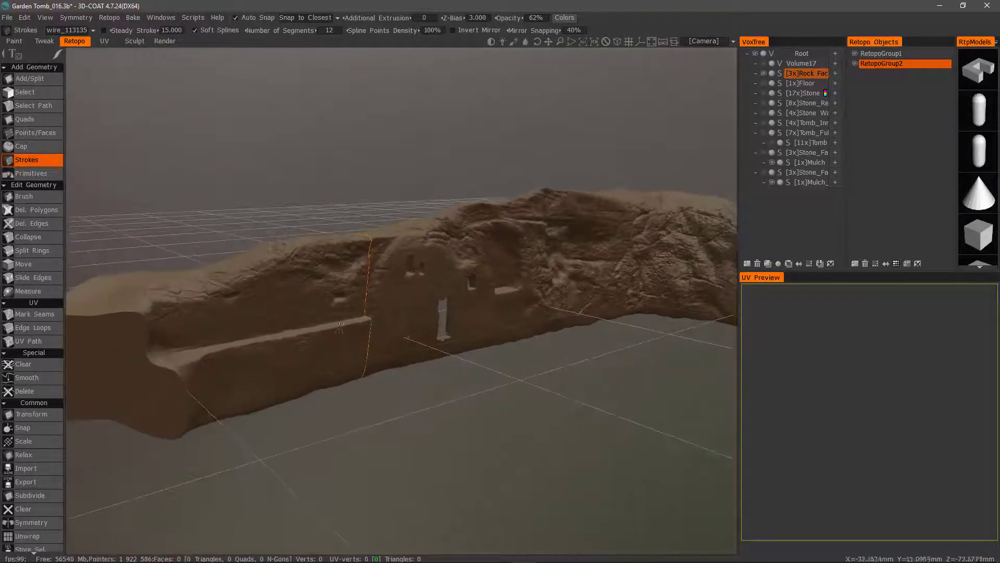
alt+drag(339, 326, 321, 273)
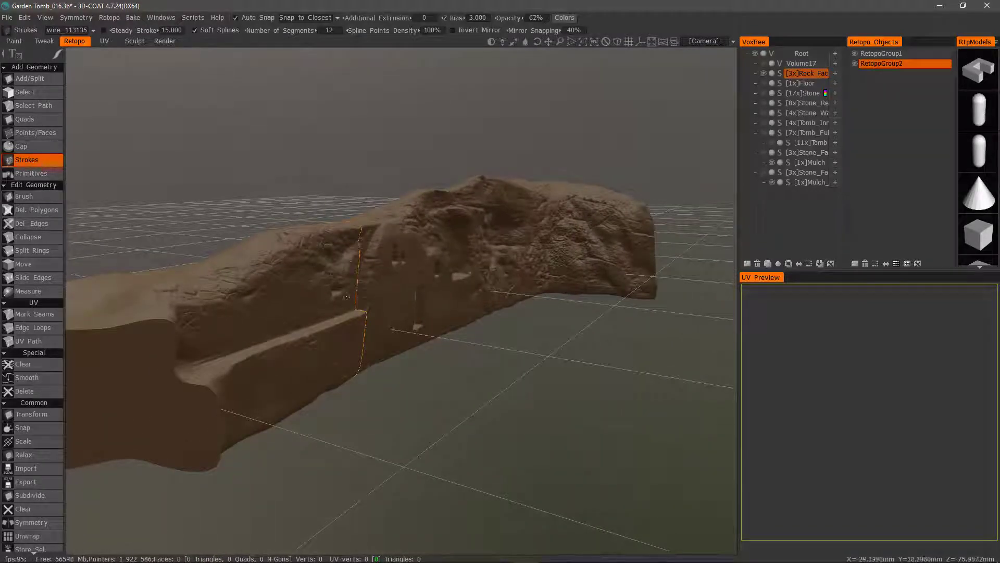
alt+right_drag(333, 262, 336, 349)
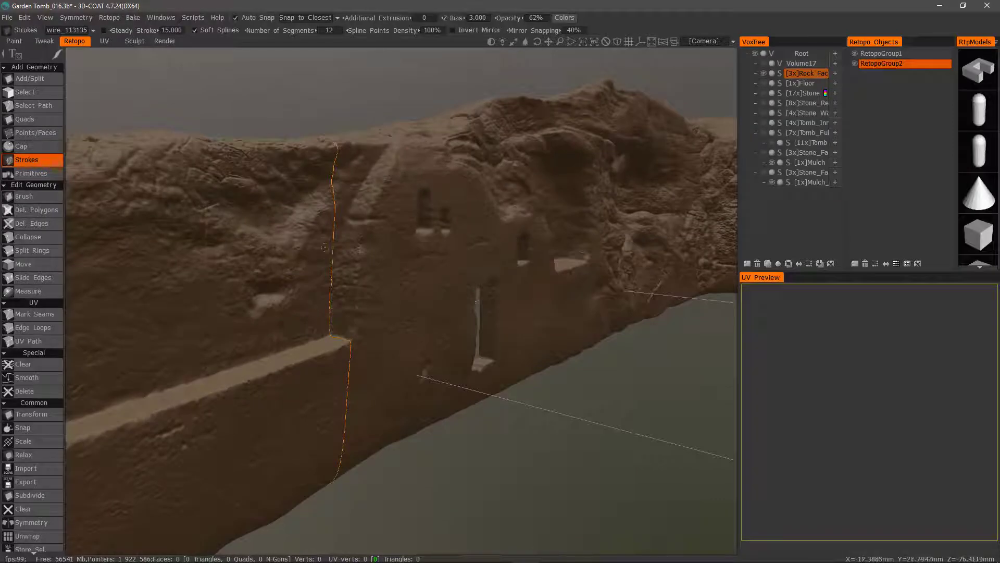
alt+drag(327, 418, 358, 199)
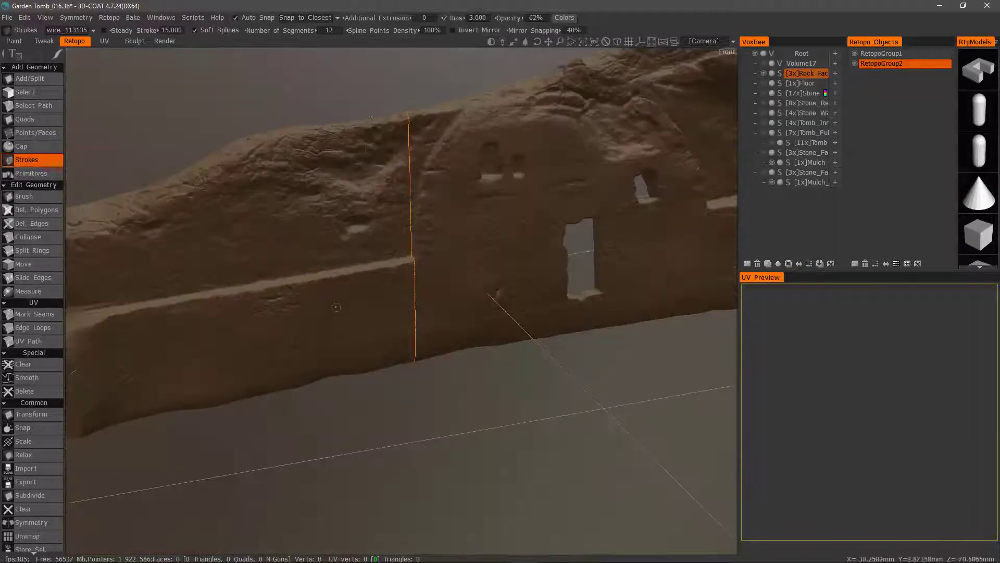
alt+drag(335, 307, 362, 190)
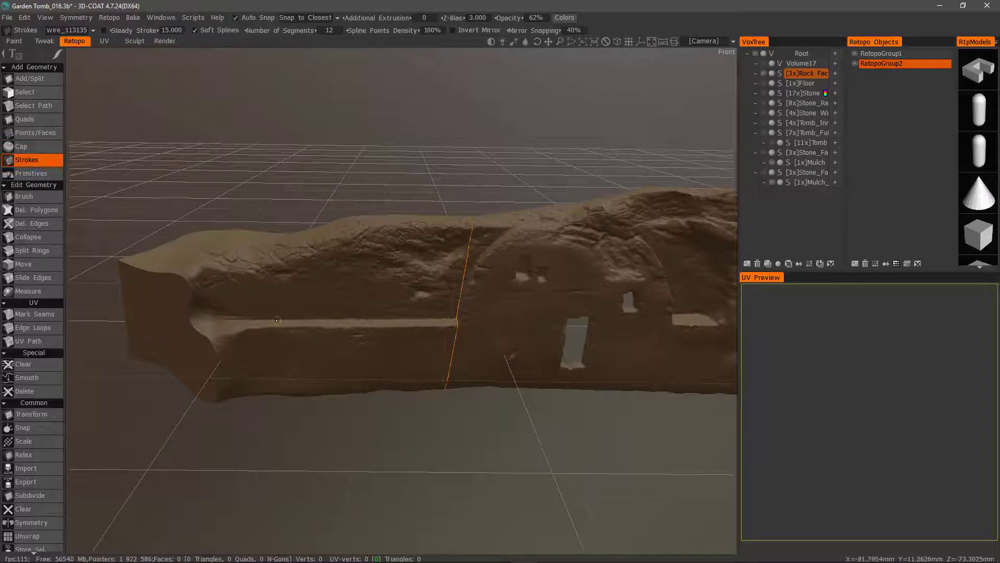
Slice a section stroke along the cut end of the cliff, following its profile from top to base.
alt+drag(219, 245, 174, 174)
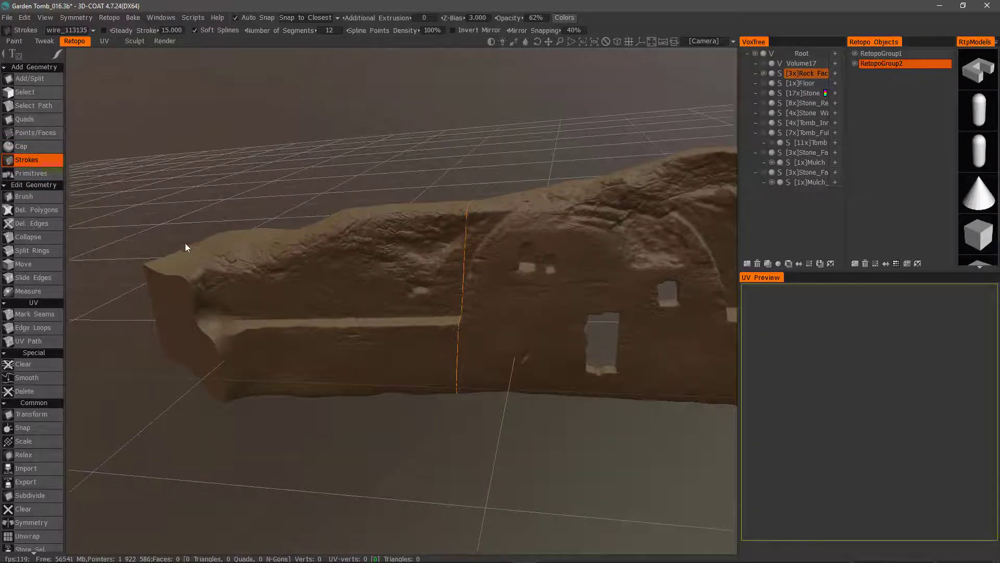
mouse_move(186, 244)
alt+mouse_down()
mouse_move(180, 257)
mouse_move(205, 262)
mouse_move(216, 298)
mouse_move(229, 412)
alt+mouse_up()
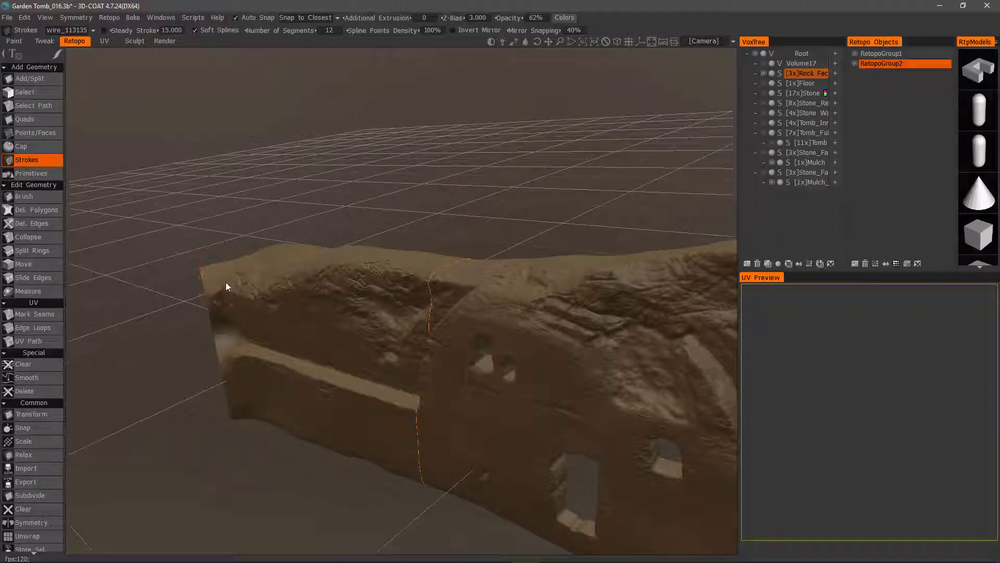
alt+drag(236, 415, 235, 406)
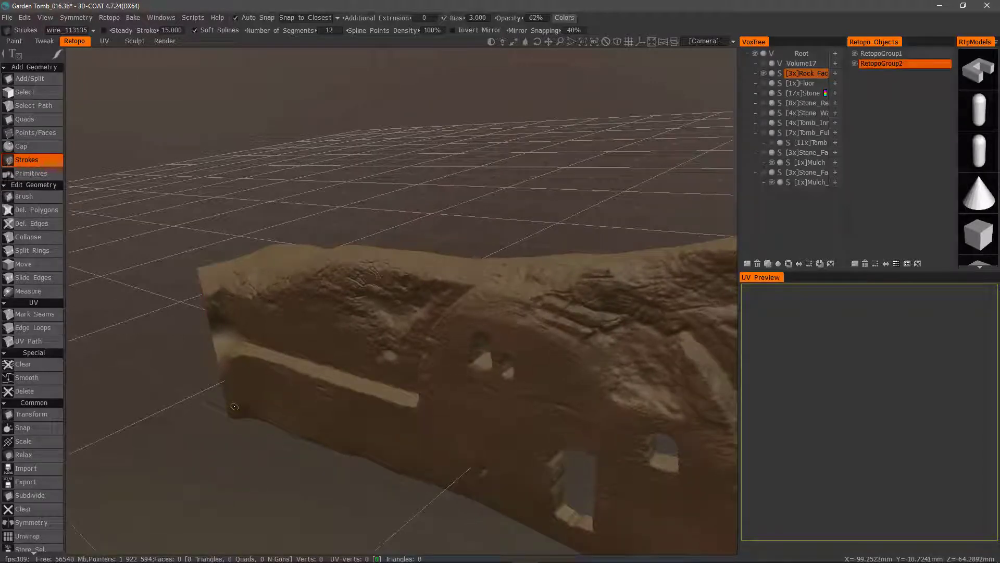
key(ctrl+z)
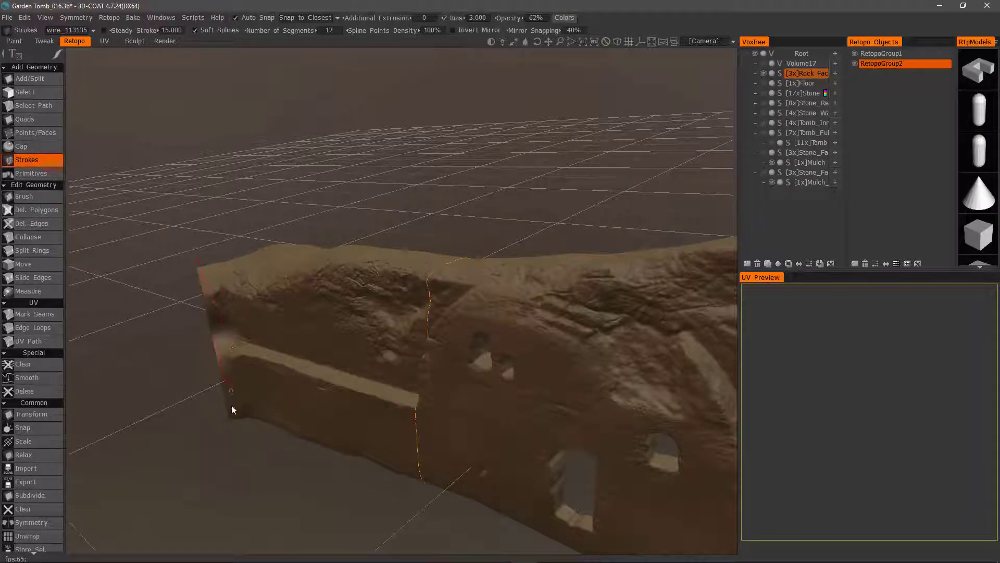
mouse_move(236, 438)
mouse_down()
mouse_move(191, 452)
mouse_move(377, 437)
mouse_move(359, 408)
mouse_move(354, 311)
mouse_move(371, 404)
mouse_move(397, 311)
mouse_up()
Add four more section strokes across the ledge wall, spread between the cut end and the stroke beside the arch.
mouse_move(365, 208)
mouse_down()
mouse_move(354, 378)
mouse_move(364, 427)
mouse_move(306, 417)
mouse_up()
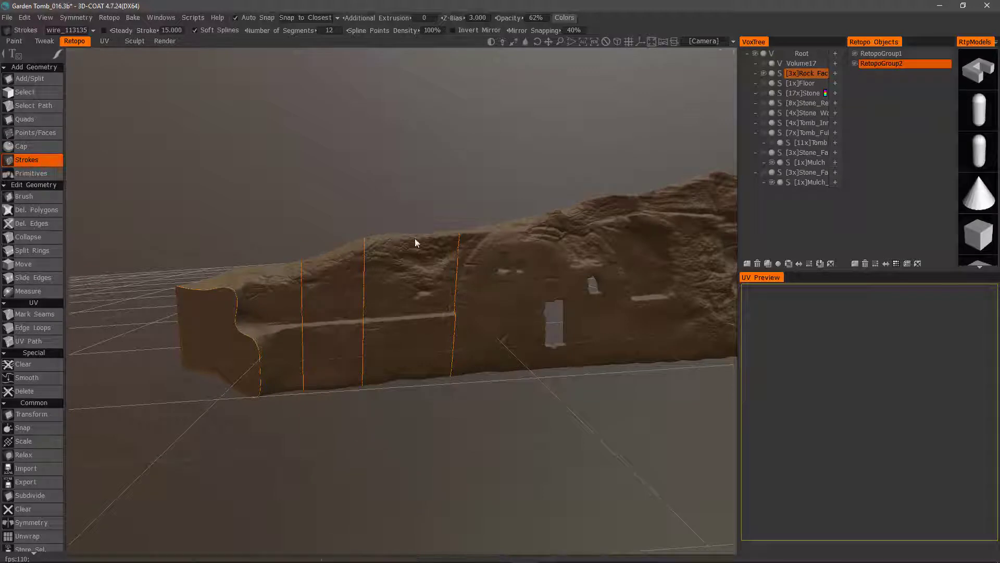
drag(409, 420, 408, 421)
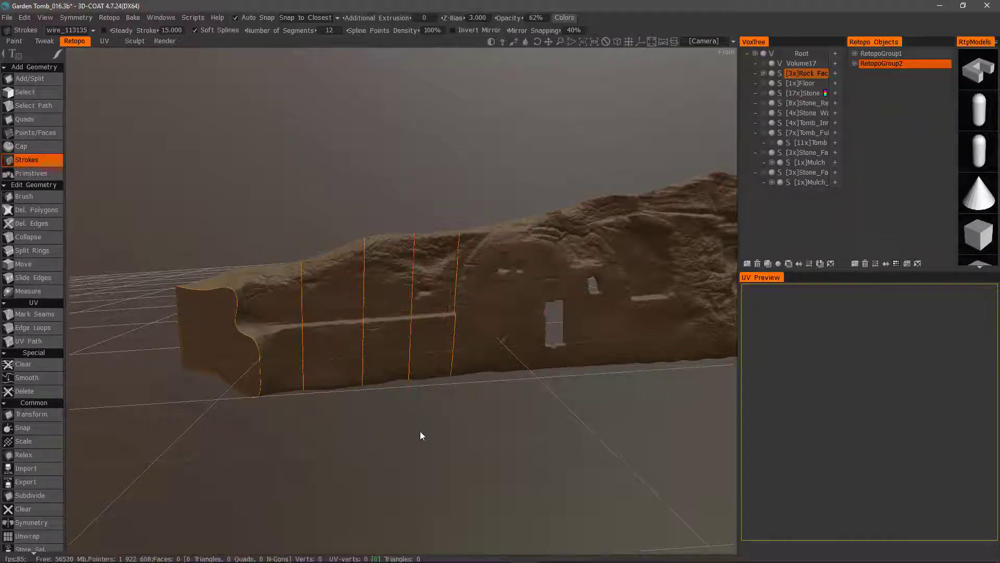
alt+drag(449, 323, 426, 388)
alt+drag(361, 401, 313, 399)
alt+drag(335, 298, 344, 252)
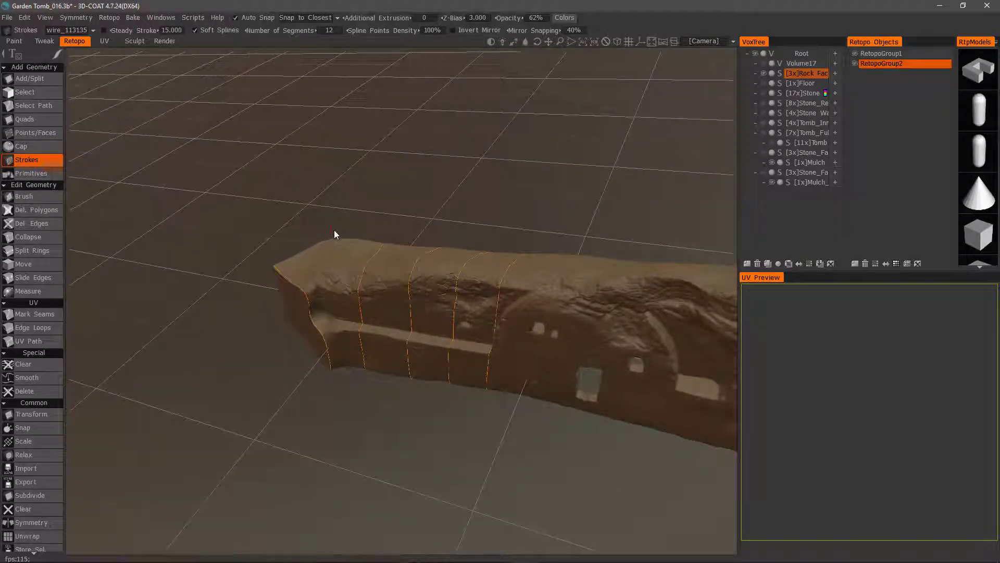
drag(345, 390, 353, 394)
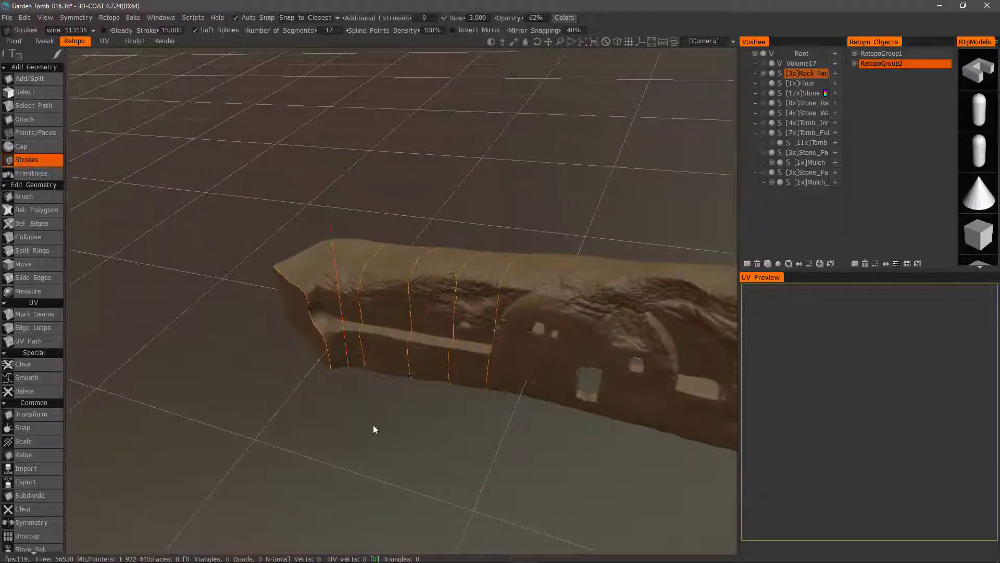
drag(332, 242, 332, 240)
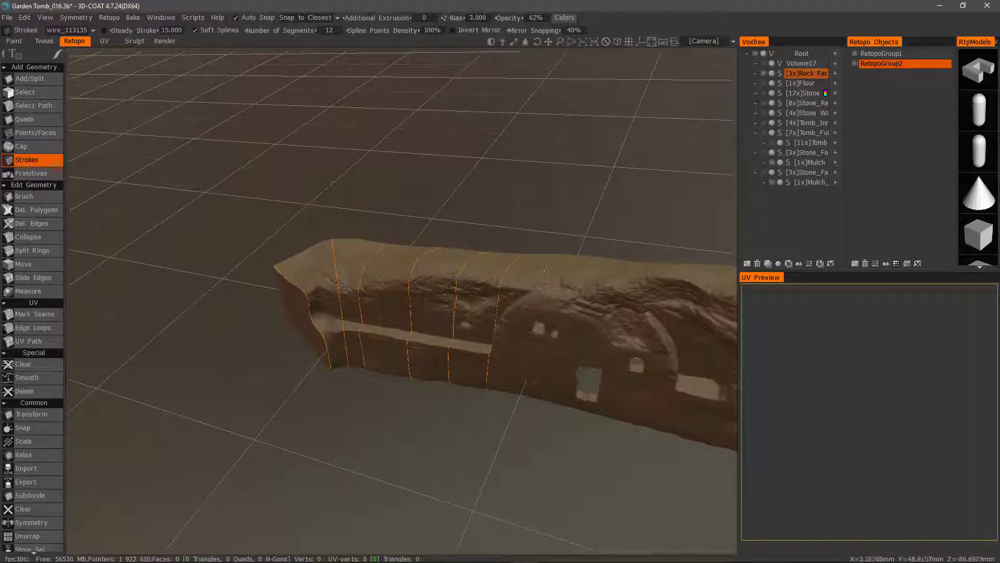
Draw a lengthwise connecting stroke along the cliff's upper edge, crossing all six section strokes.
mouse_move(208, 263)
alt+mouse_down()
mouse_move(266, 252)
mouse_move(203, 308)
mouse_move(476, 322)
alt+mouse_up()
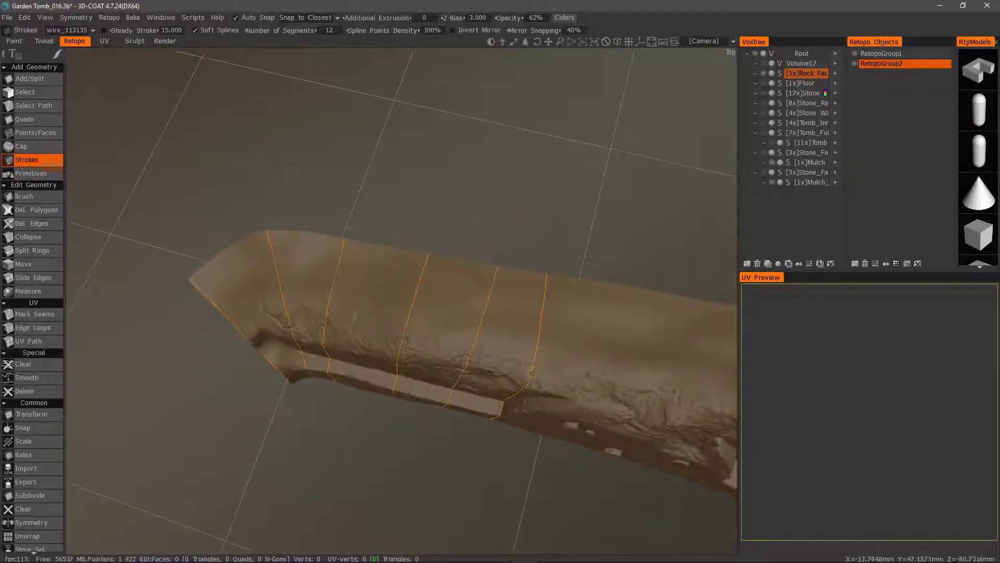
alt+drag(321, 336, 555, 324)
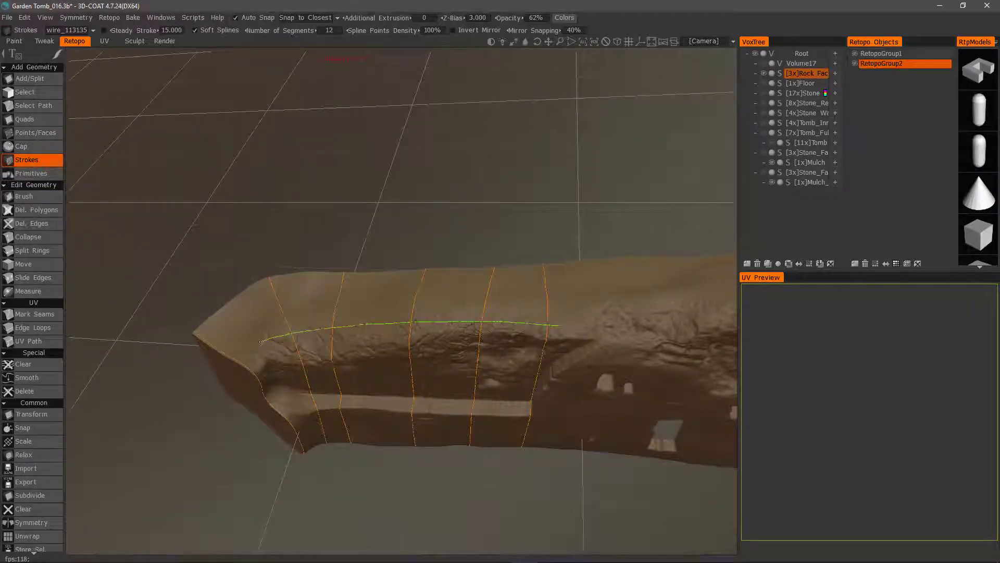
mouse_move(260, 342)
mouse_down()
mouse_move(236, 364)
mouse_move(333, 362)
mouse_up()
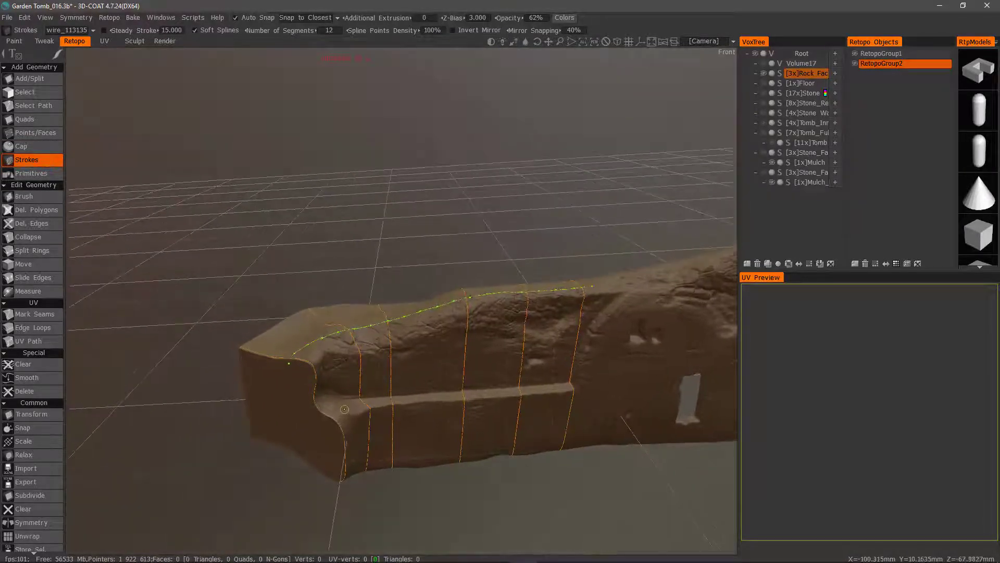
Check the connecting stroke against the section strokes and generate retopology faces from them with 12 segments.
mouse_move(388, 364)
alt+mouse_down()
mouse_move(268, 335)
mouse_move(326, 335)
alt+mouse_up()
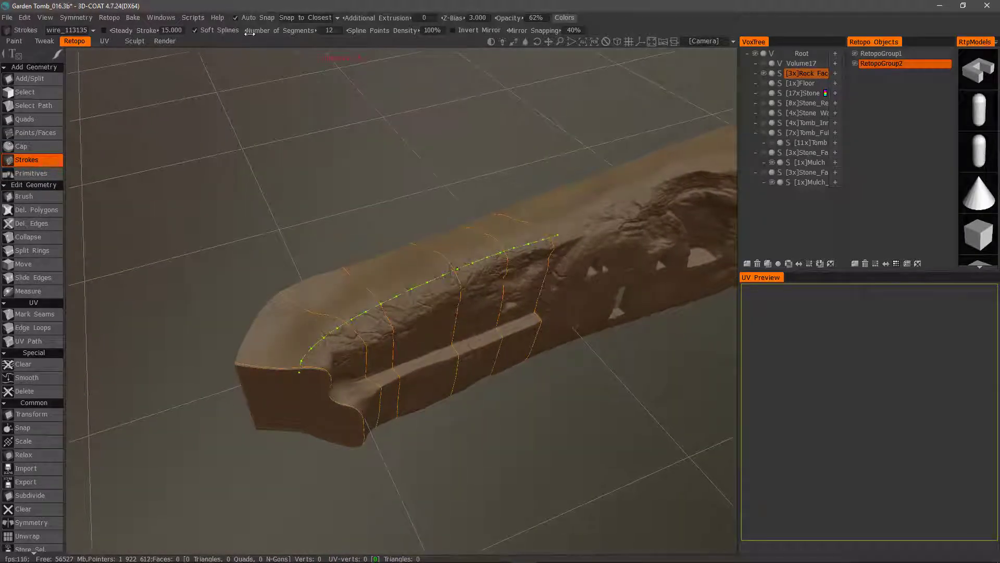
alt+drag(255, 61, 211, 60)
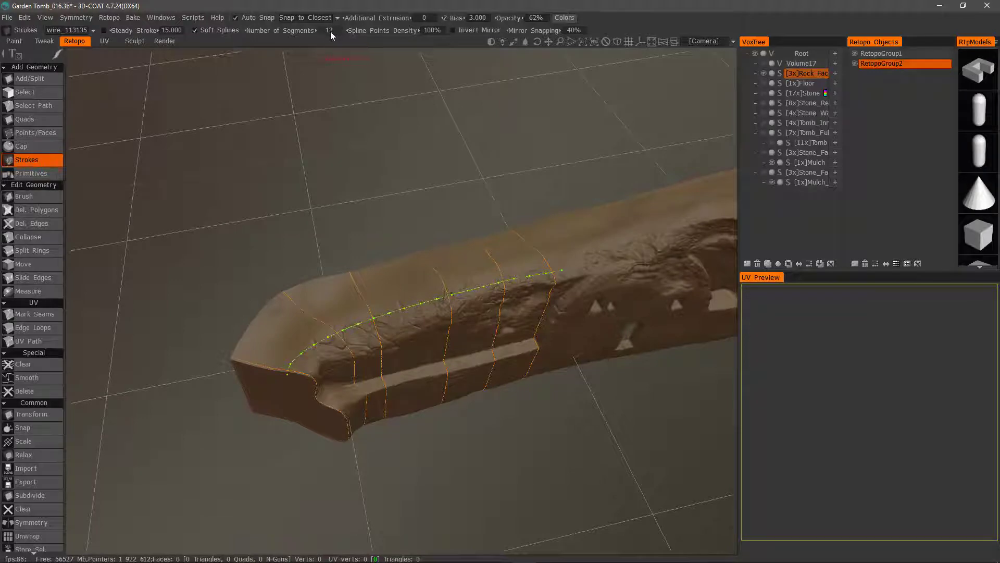
alt+drag(328, 229, 427, 210)
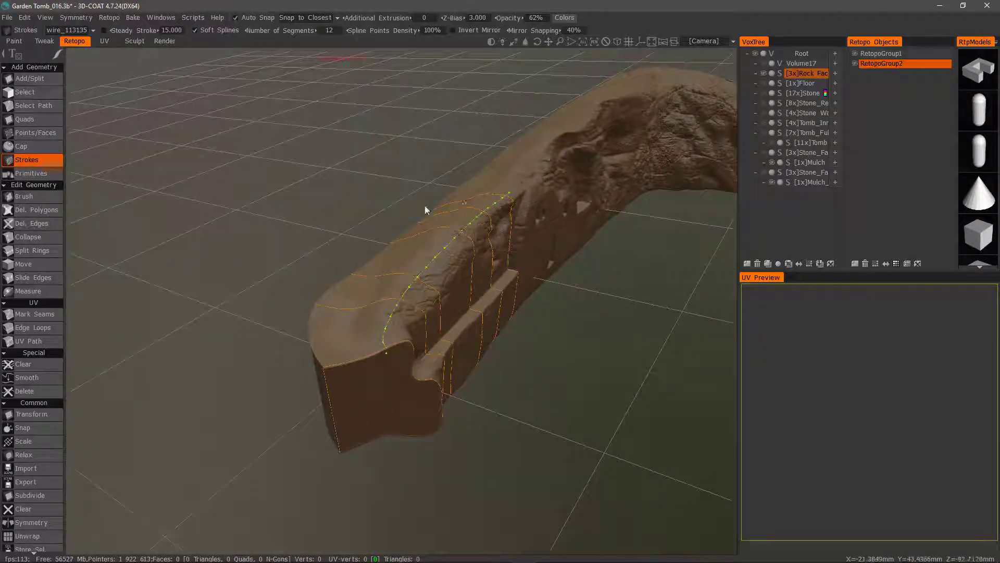
alt+drag(297, 398, 366, 384)
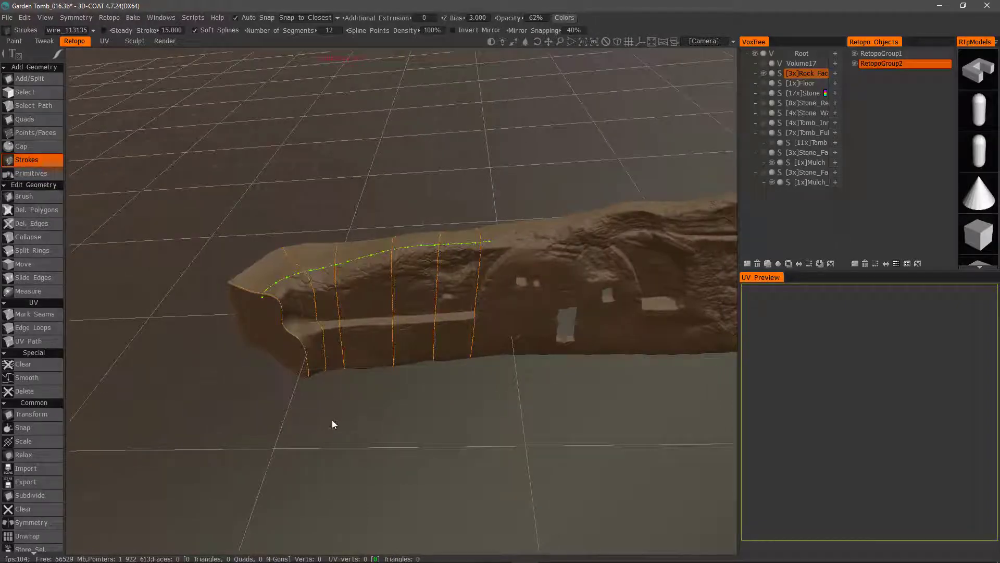
key(Return)
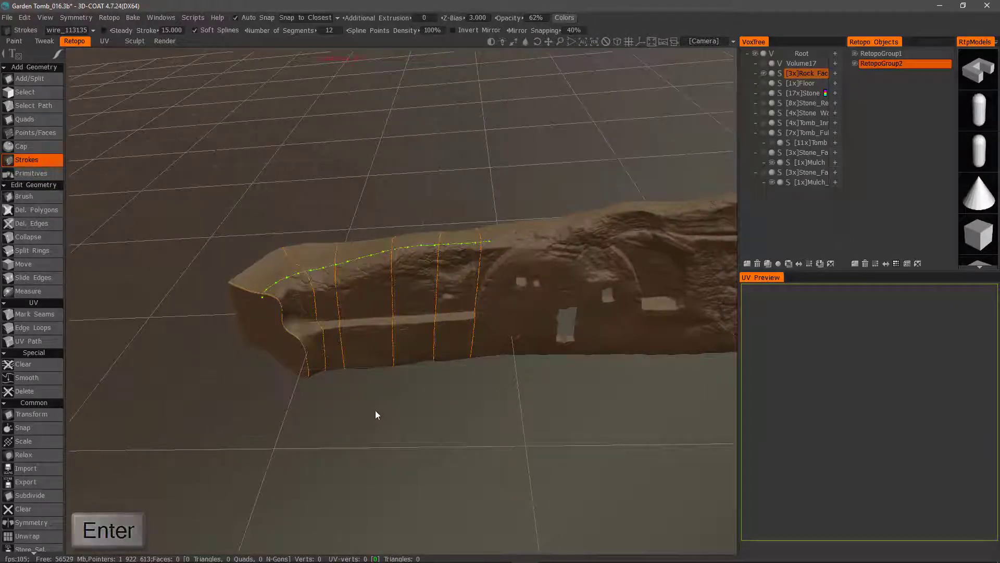
key(Return)
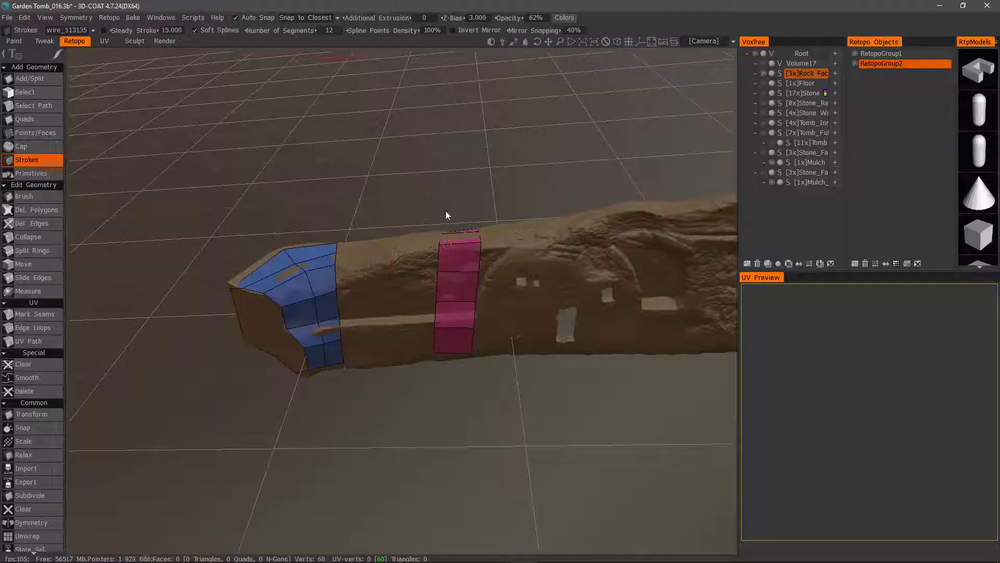
Undo the generated faces and delete the lengthwise connecting stroke, keeping the section strokes.
mouse_move(408, 373)
alt+mouse_down()
mouse_move(409, 392)
mouse_move(385, 364)
mouse_move(434, 389)
mouse_move(299, 311)
mouse_move(256, 303)
mouse_move(328, 312)
alt+mouse_up()
key(ctrl+z)
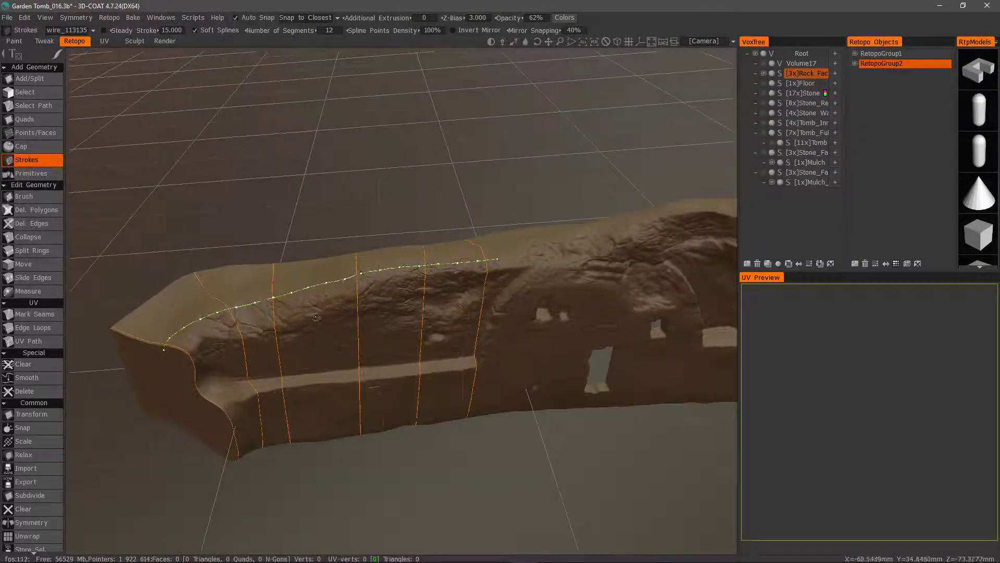
key(Delete)
Set Spline Points Density to 308% and redraw the connecting stroke along the cliff's upper edge through all six section strokes.
drag(388, 30, 404, 30)
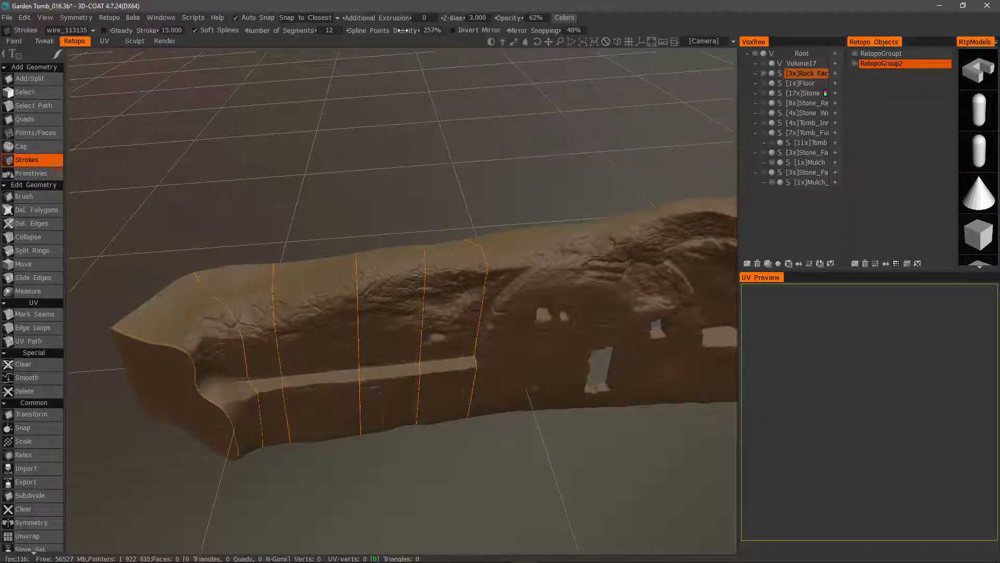
mouse_move(532, 423)
alt+mouse_down()
mouse_move(468, 404)
mouse_move(501, 385)
alt+mouse_up()
alt+drag(198, 287, 174, 317)
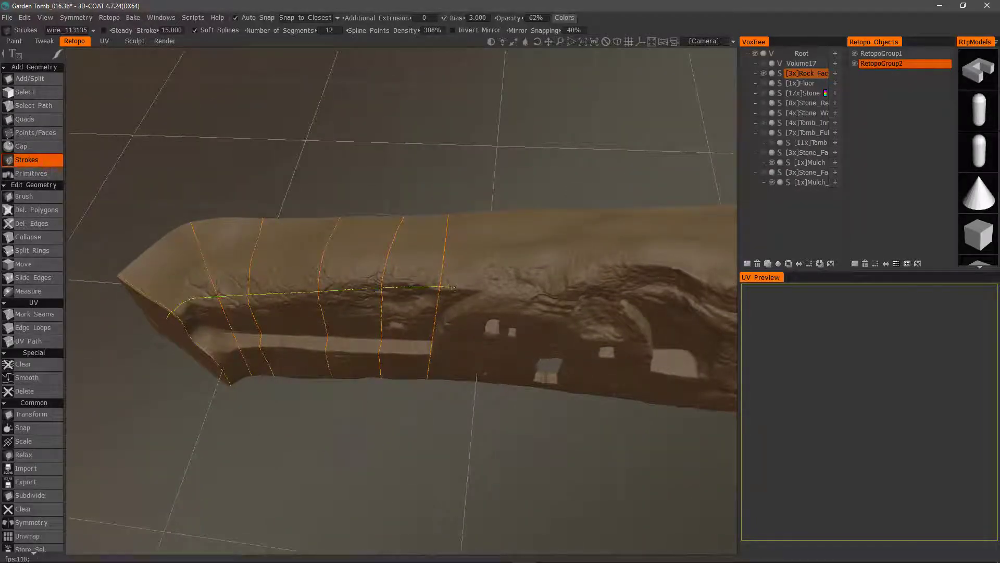
drag(454, 287, 469, 288)
Generate the quad patch from the crossing strokes over the ledge wall and inspect it from behind.
mouse_move(385, 438)
alt+mouse_down()
mouse_move(419, 367)
mouse_move(448, 365)
alt+mouse_up()
key(Return)
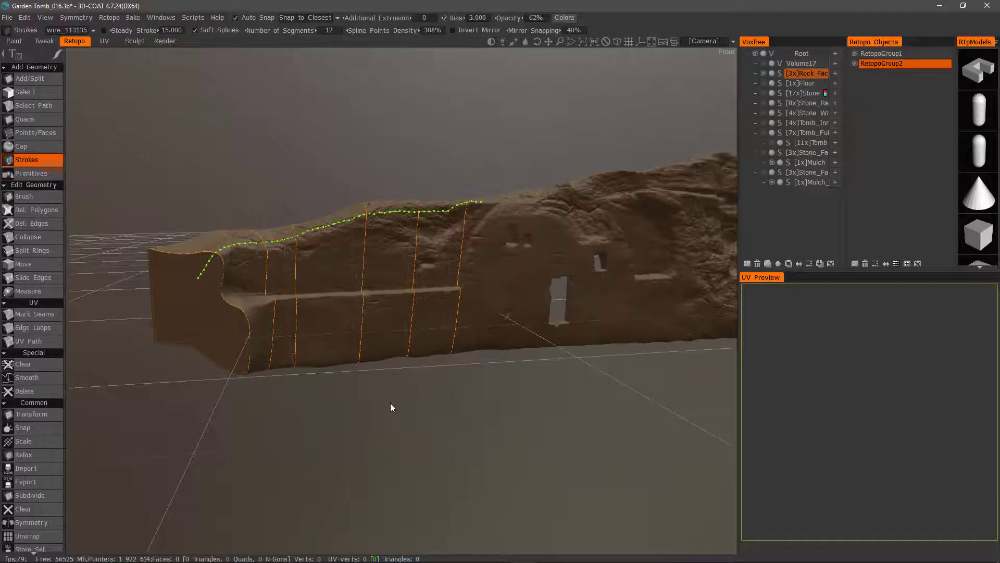
mouse_move(389, 400)
alt+mouse_down()
mouse_move(312, 339)
mouse_move(342, 346)
mouse_move(353, 295)
mouse_move(350, 201)
mouse_move(349, 261)
mouse_move(342, 245)
mouse_move(347, 235)
mouse_move(362, 304)
mouse_move(354, 229)
alt+mouse_up()
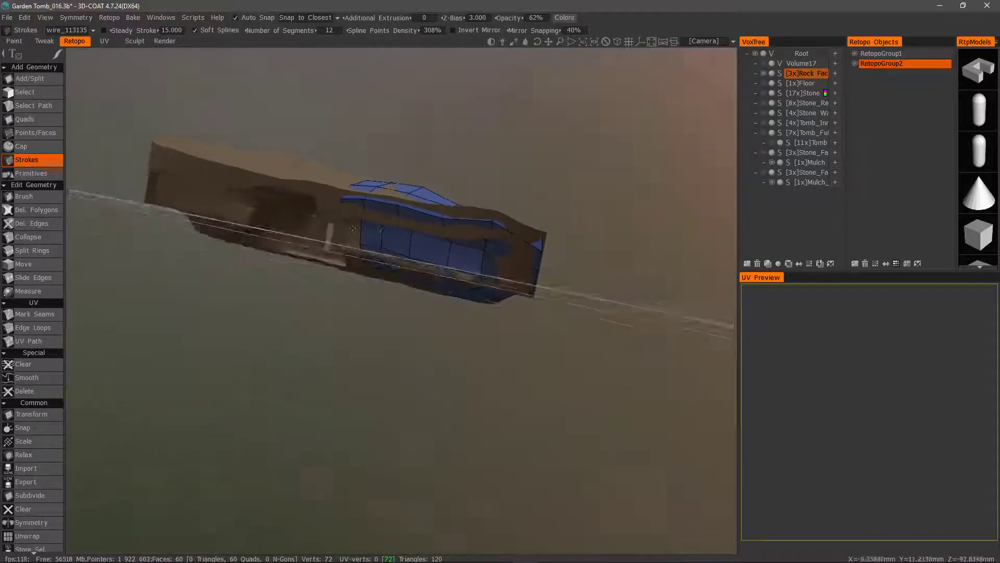
Set up face selection on the retopo mesh with a brush radius of about 3.087.
click(39, 93)
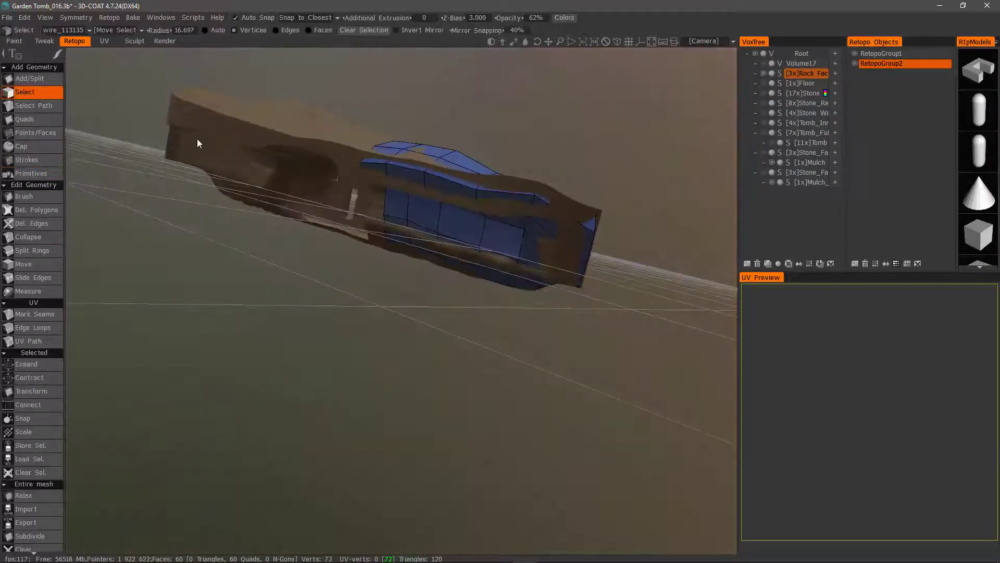
click(310, 30)
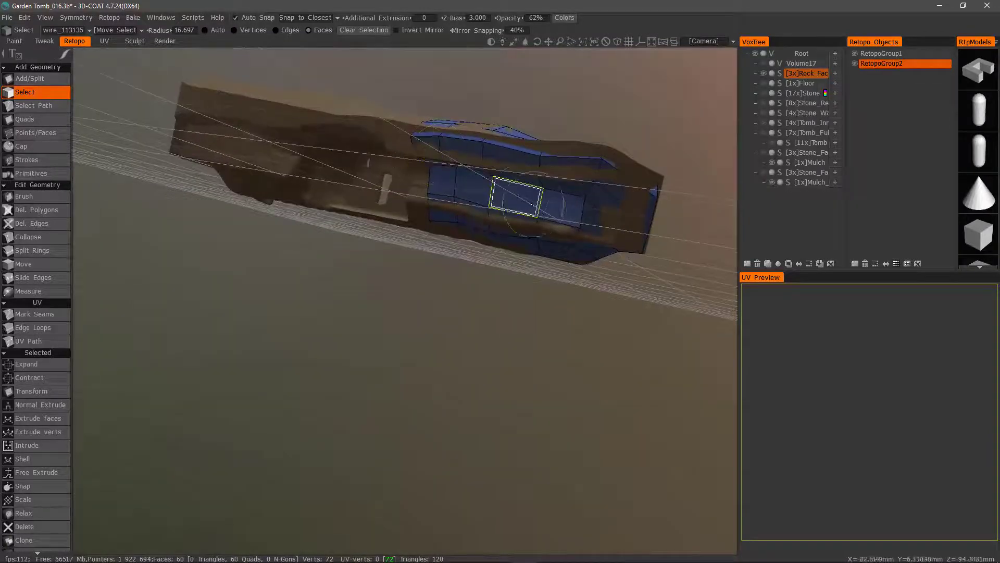
key(bracketleft)
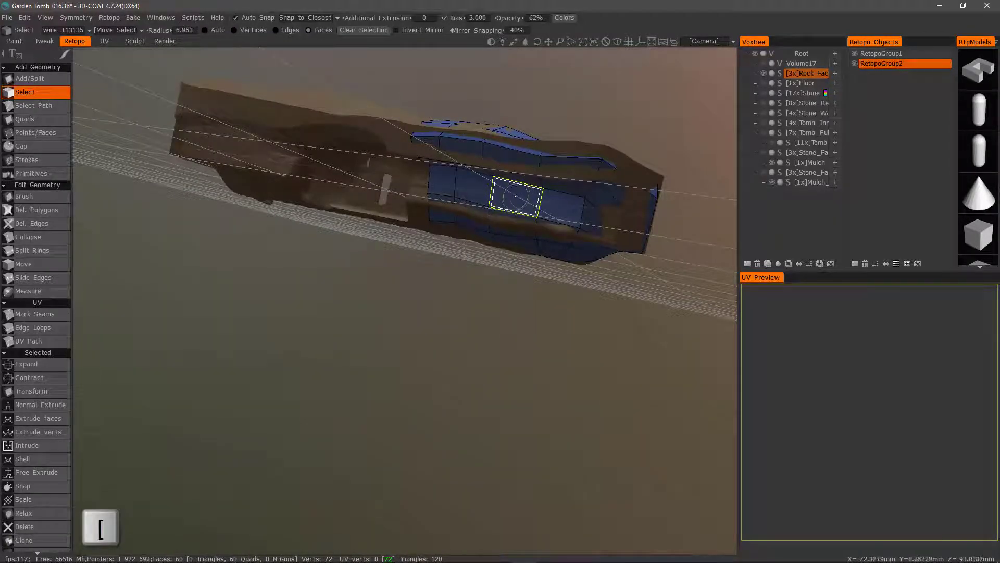
key(bracketleft)
key(bracketleft)
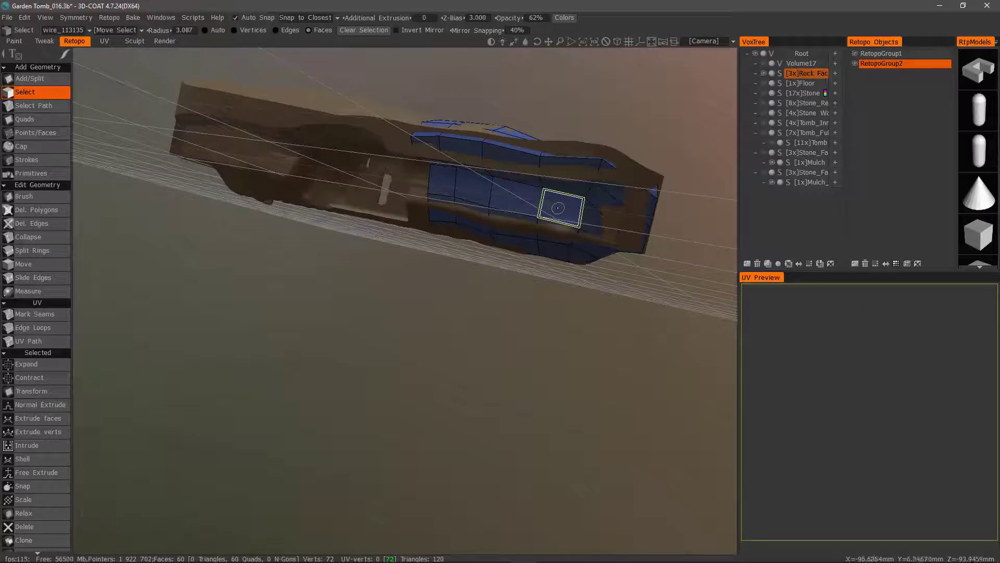
Select the unneeded quads on the rear and underside of the rock and delete them, keeping the front and top patch.
drag(562, 207, 484, 195)
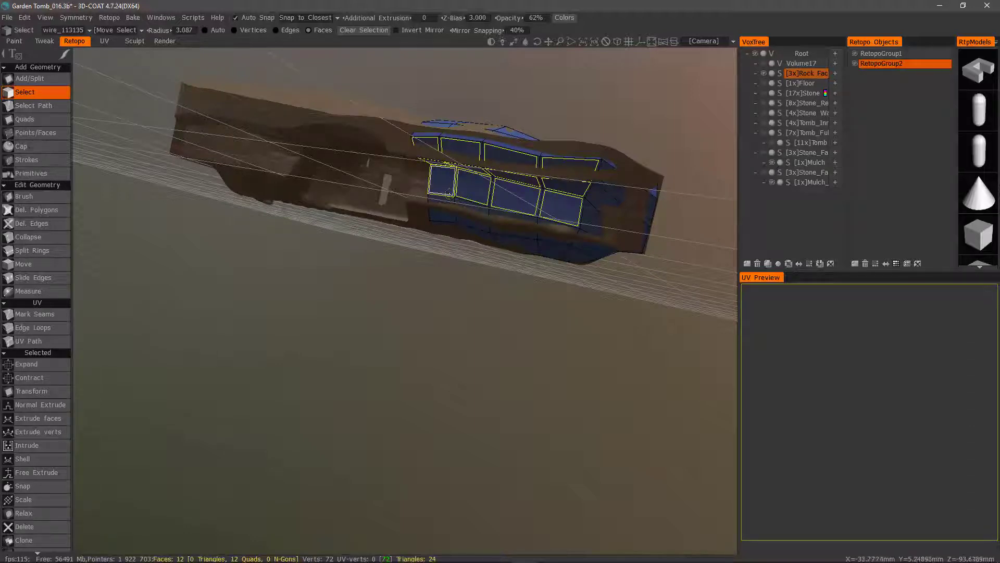
key(ctrl)
ctrl+click(443, 184)
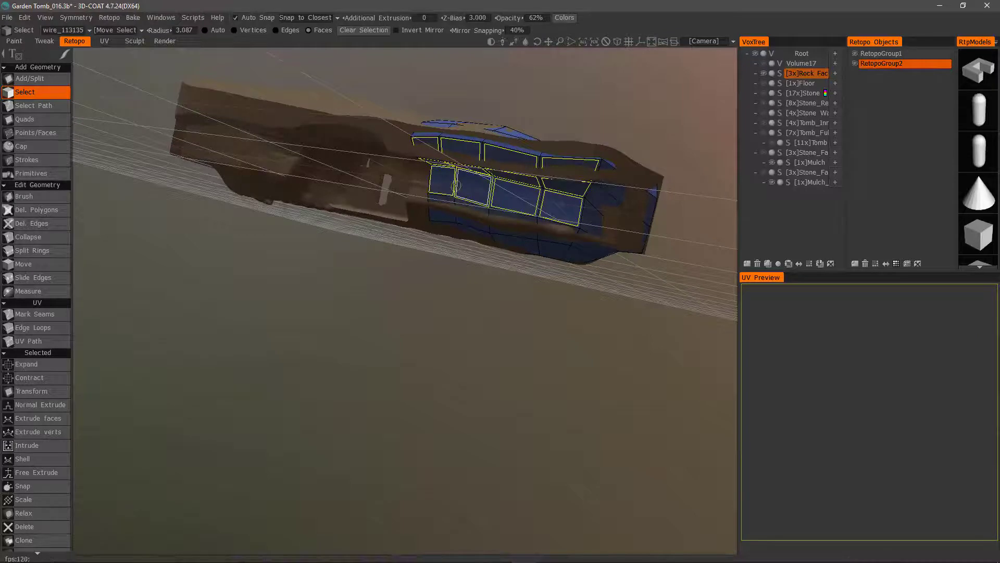
mouse_move(443, 202)
mouse_down()
mouse_move(551, 227)
mouse_move(475, 237)
mouse_up()
middle_drag(561, 209, 384, 203)
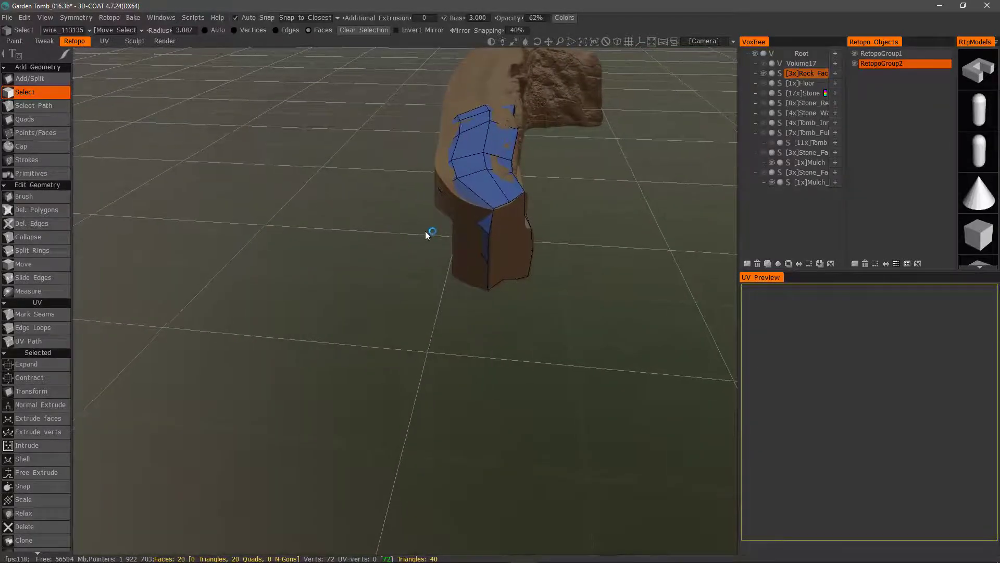
middle_drag(431, 232, 555, 164)
mouse_move(555, 162)
mouse_down()
mouse_move(609, 156)
mouse_move(625, 172)
mouse_move(615, 201)
mouse_move(590, 221)
mouse_up()
middle_drag(437, 236, 535, 362)
key(Delete)
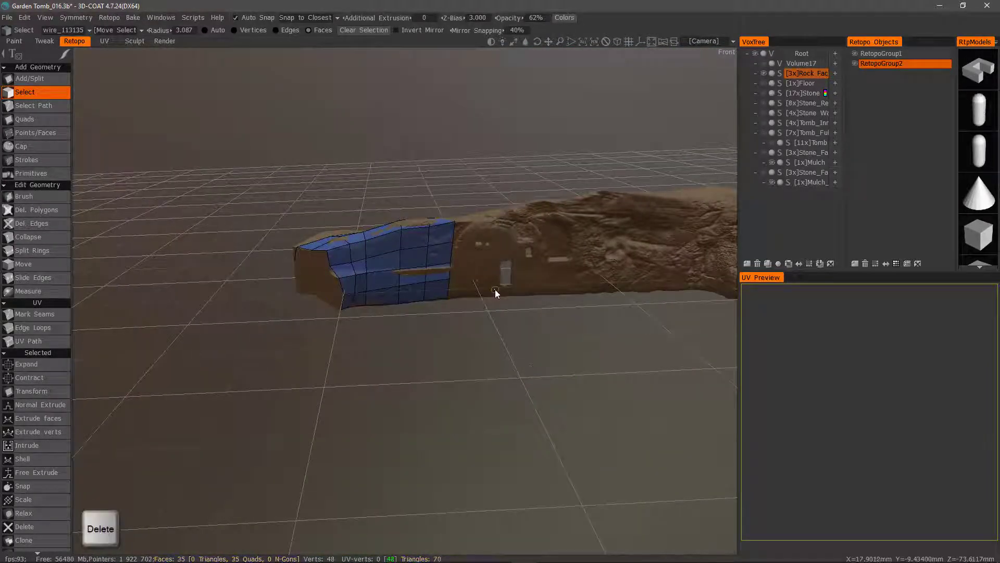
With the Strokes tool active, pull the patch's upper corner vertex outward along the cliff's top edge toward the carved arch.
middle_drag(278, 253, 295, 241)
middle_drag(183, 179, 45, 167)
click(46, 162)
mouse_move(286, 251)
middle_down()
mouse_move(290, 226)
mouse_move(370, 326)
mouse_move(414, 296)
middle_up()
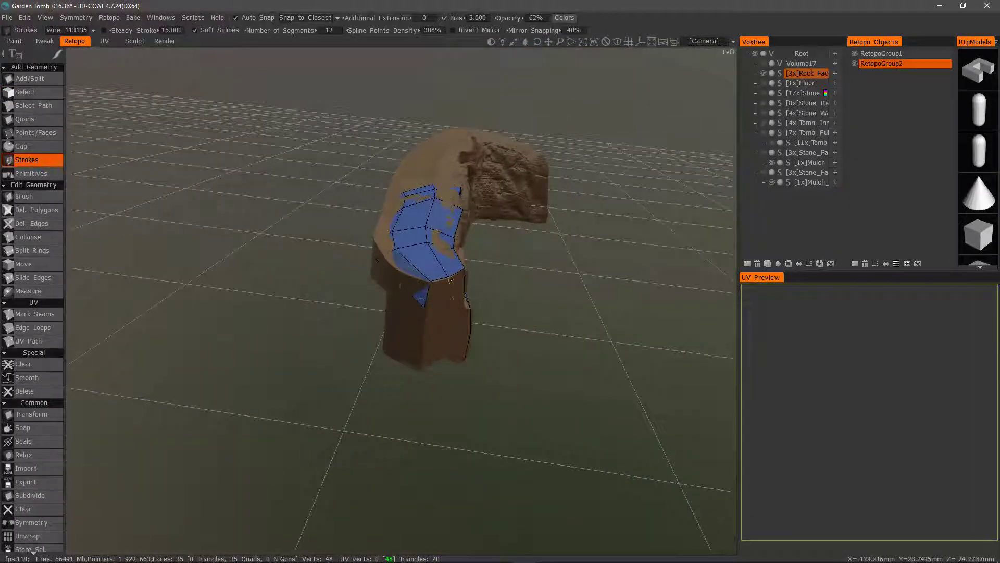
middle_drag(368, 237, 348, 262)
middle_drag(489, 276, 526, 217)
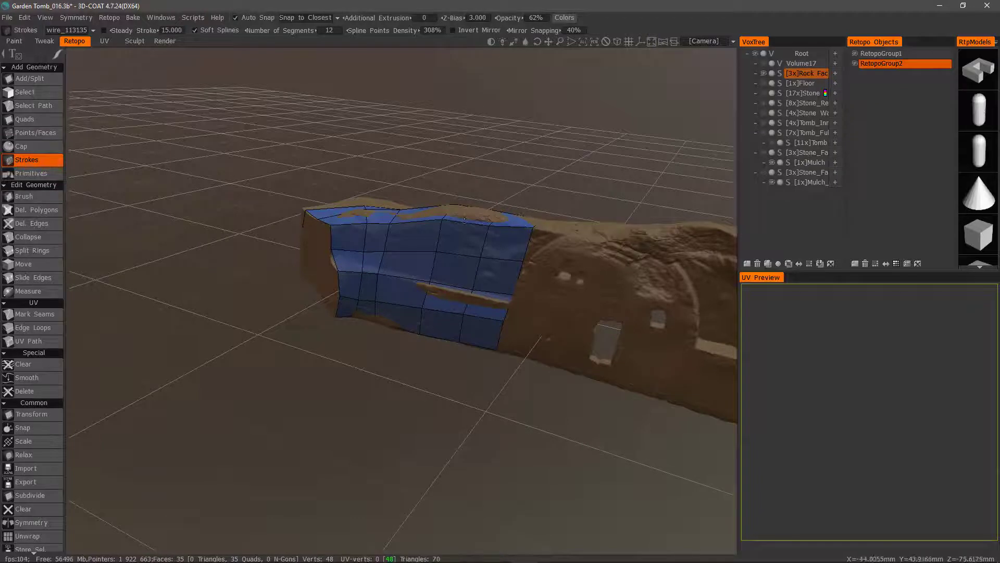
click(533, 227)
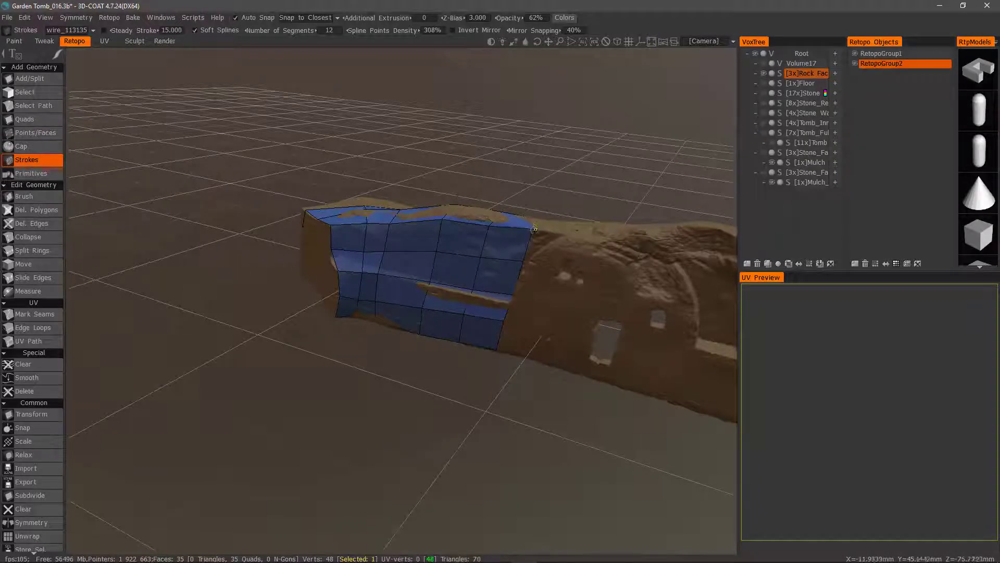
drag(531, 227, 544, 229)
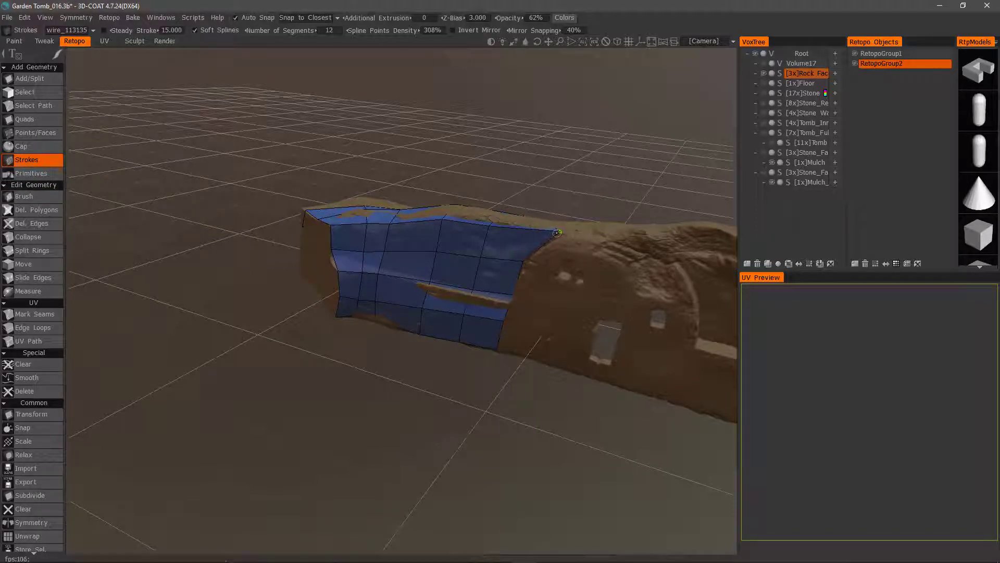
Set the retopo mesh opacity to 34% so the sculpted rock shows through the faces.
alt+drag(541, 244, 589, 239)
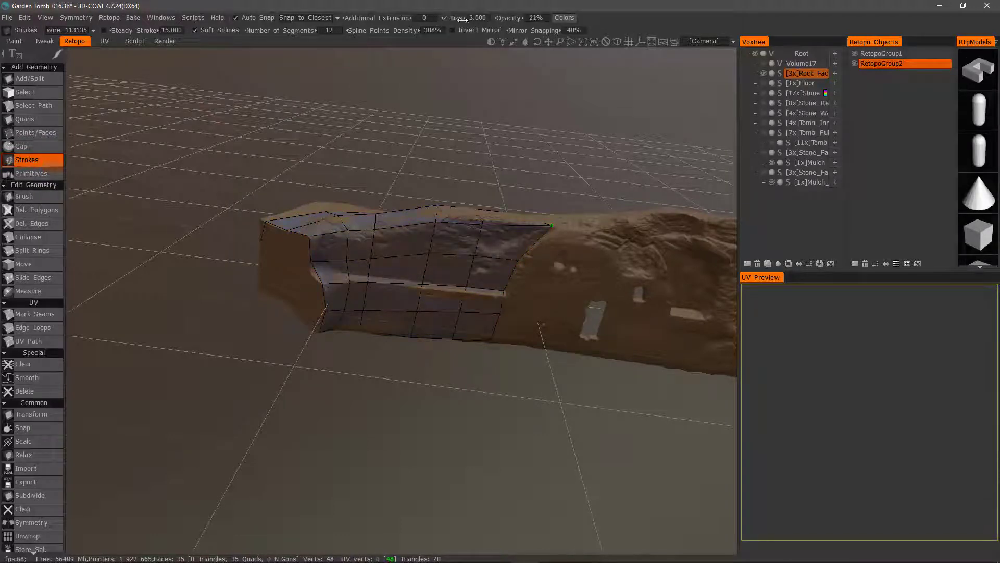
drag(511, 18, 552, 27)
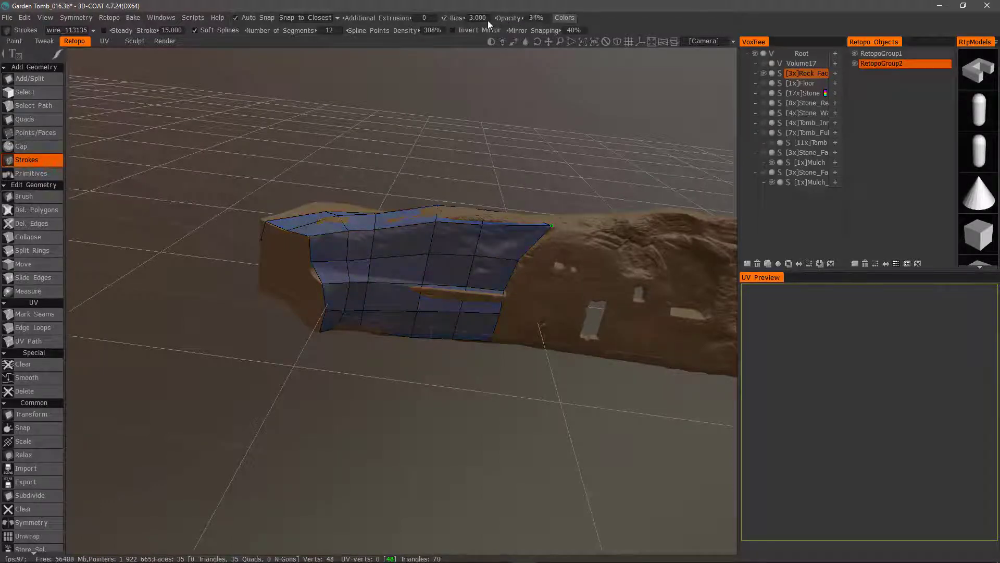
alt+drag(513, 172, 470, 248)
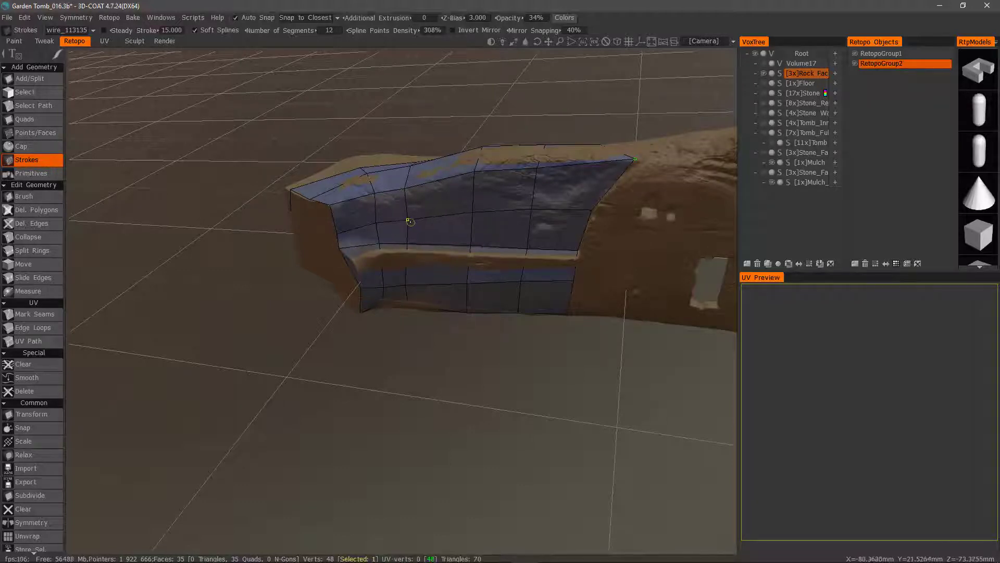
Nudge the vertex at the wall's cut end, just above the ledge, to follow the rock's contour.
alt+drag(424, 228, 508, 284)
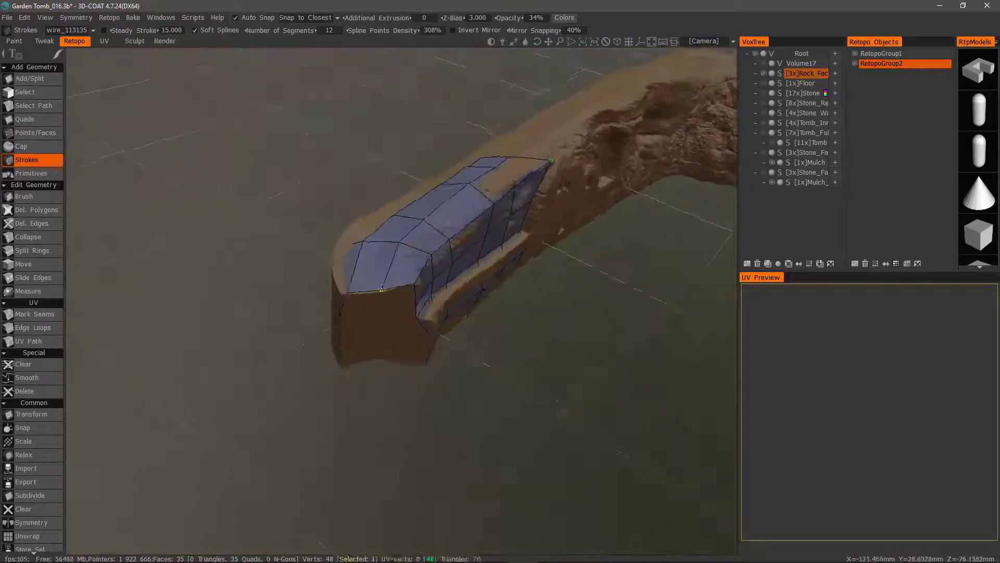
alt+drag(382, 288, 373, 235)
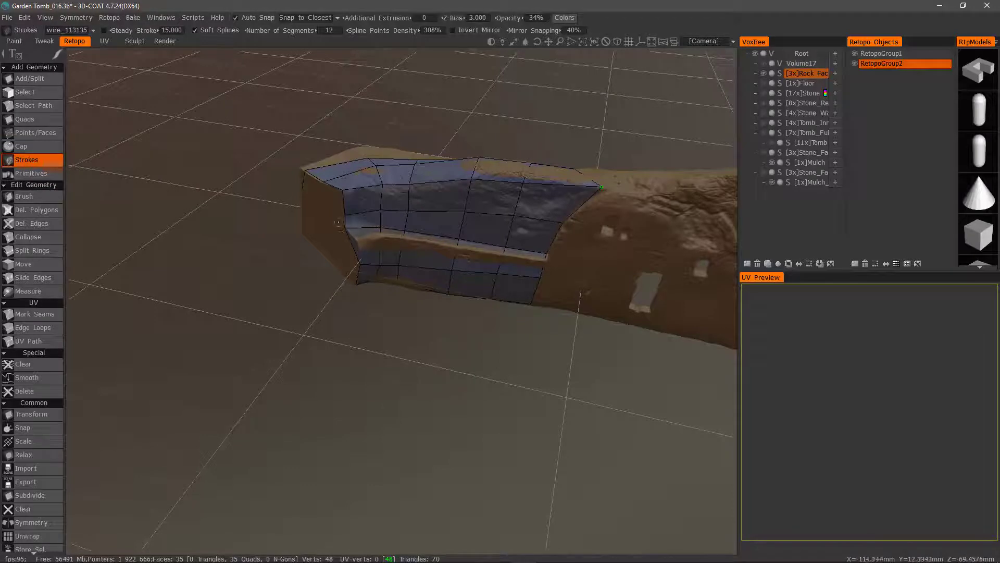
click(345, 227)
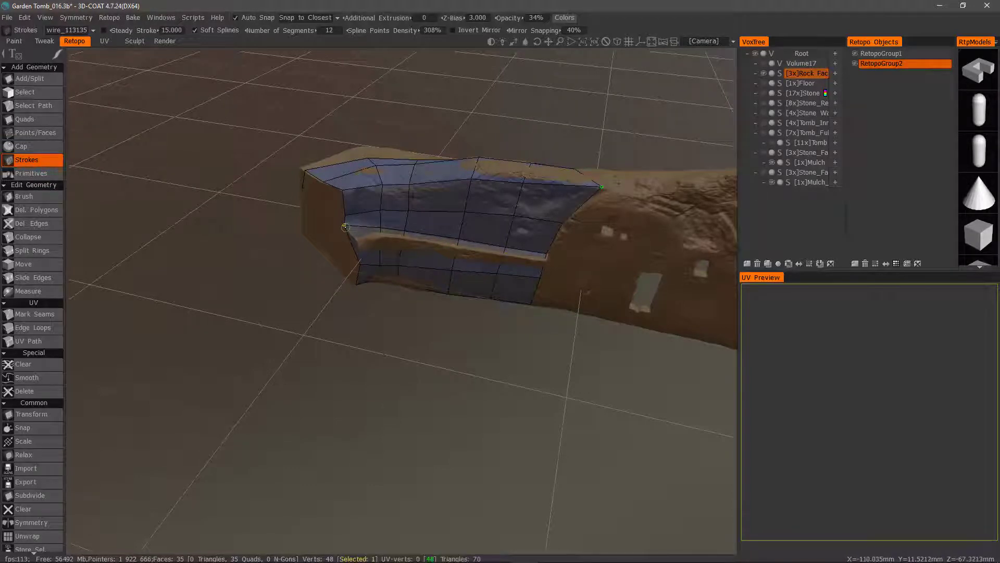
right_drag(376, 224, 378, 226)
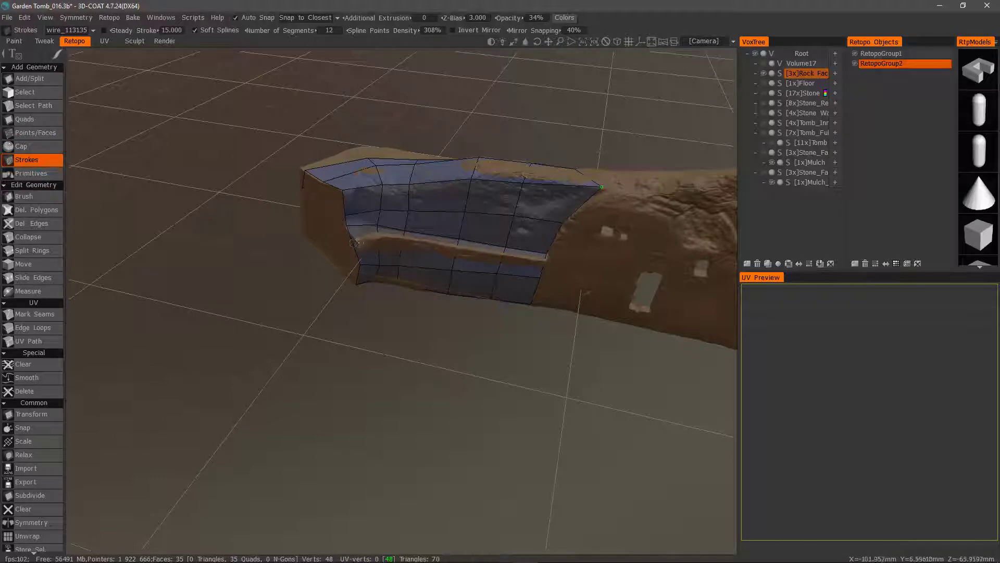
Add a lengthwise edge loop along the rock ledge with Split Rings.
alt+drag(354, 243, 514, 262)
alt+drag(429, 277, 94, 249)
click(38, 250)
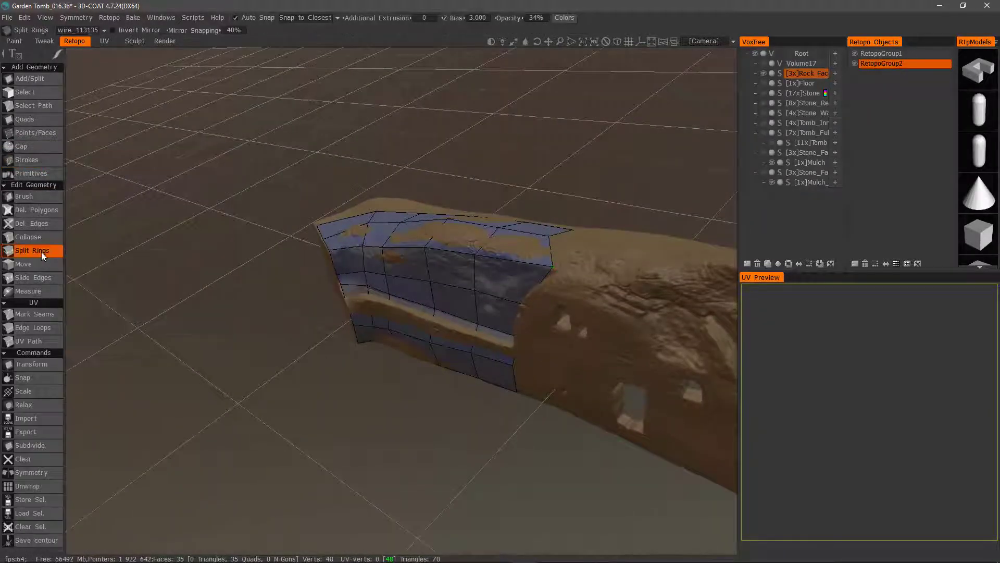
click(430, 322)
alt+drag(155, 291, 214, 299)
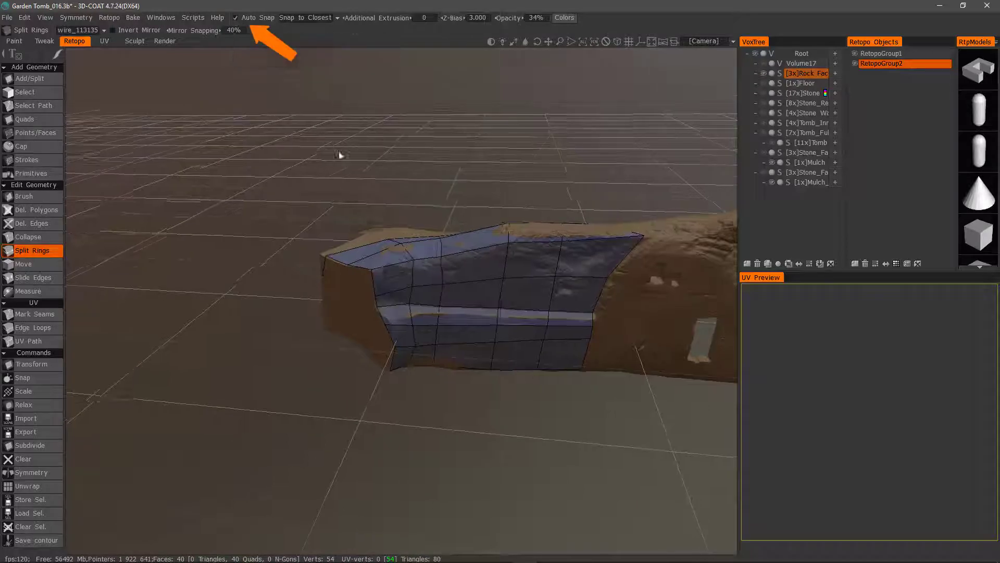
Check the Auto Snap option and the available modes for snapping new points to the surface.
drag(340, 154, 373, 162)
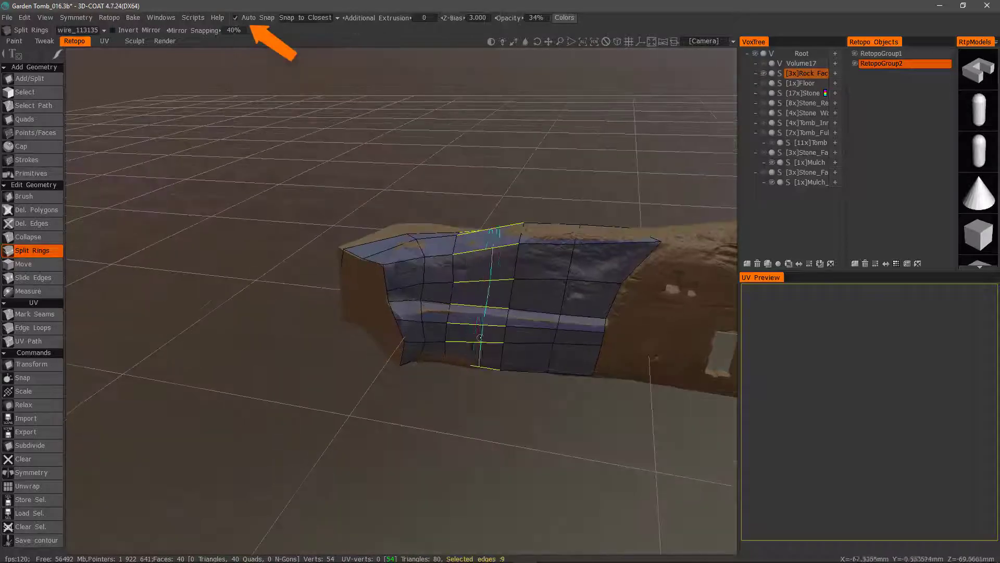
click(236, 18)
click(309, 17)
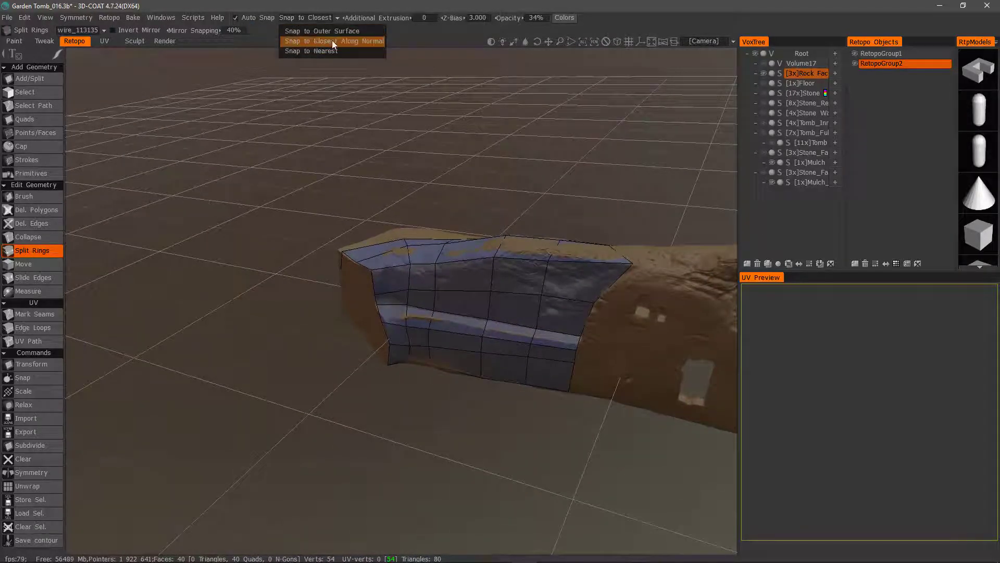
drag(281, 334, 157, 303)
Slide the edge loop below the ledge up to its lip, and the mid-wall loop up to just beneath the top edge.
click(32, 277)
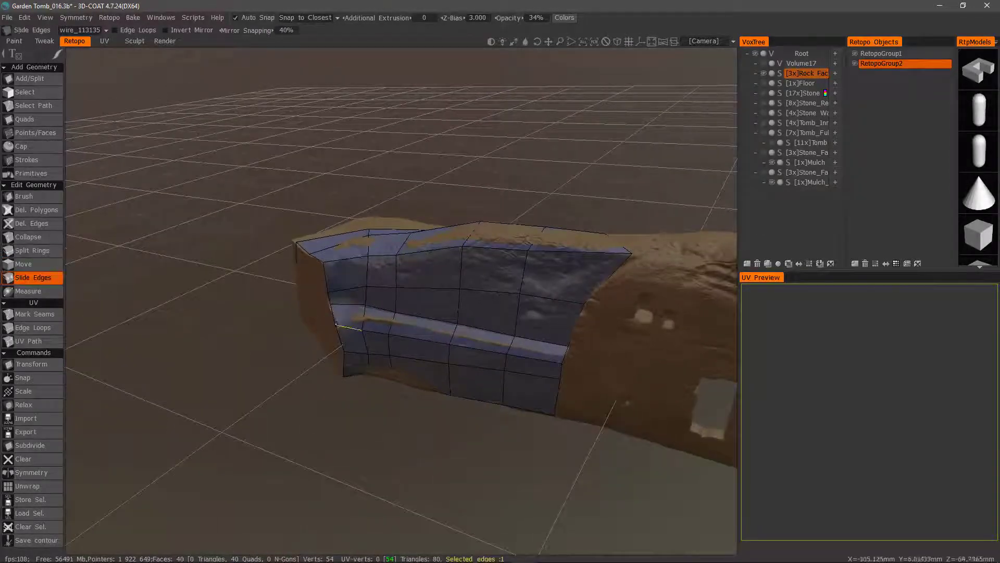
drag(419, 340, 416, 340)
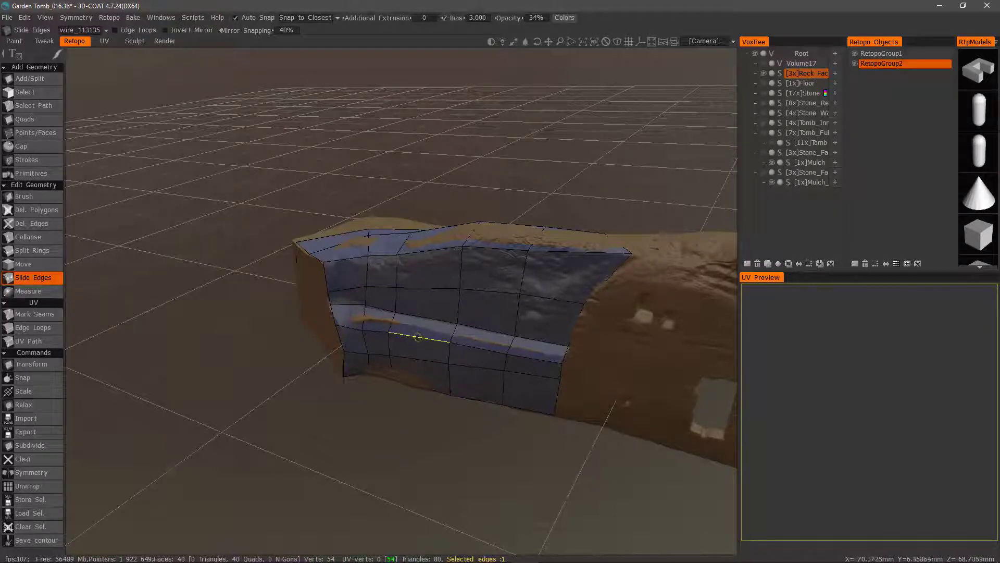
key(ctrl)
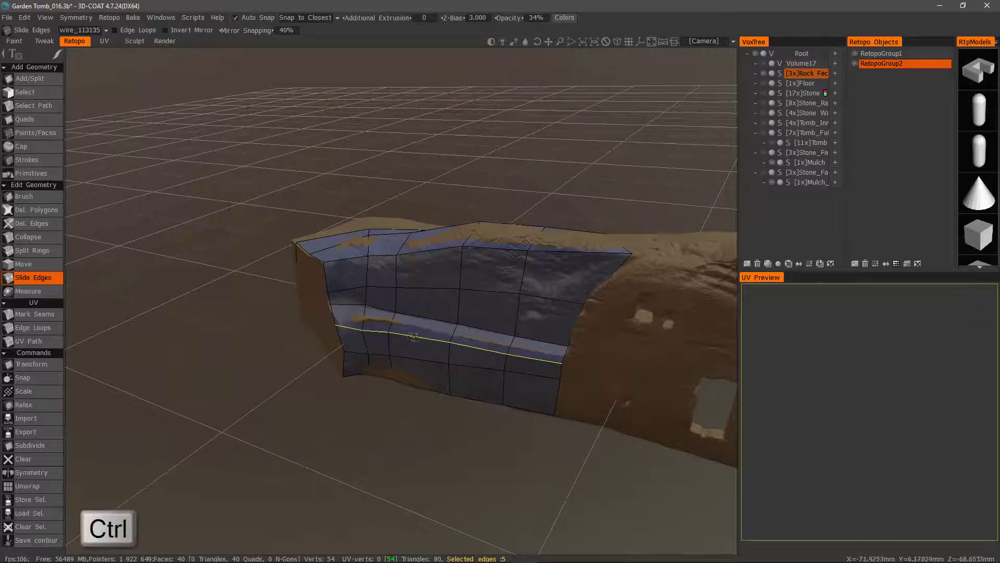
drag(413, 336, 418, 327)
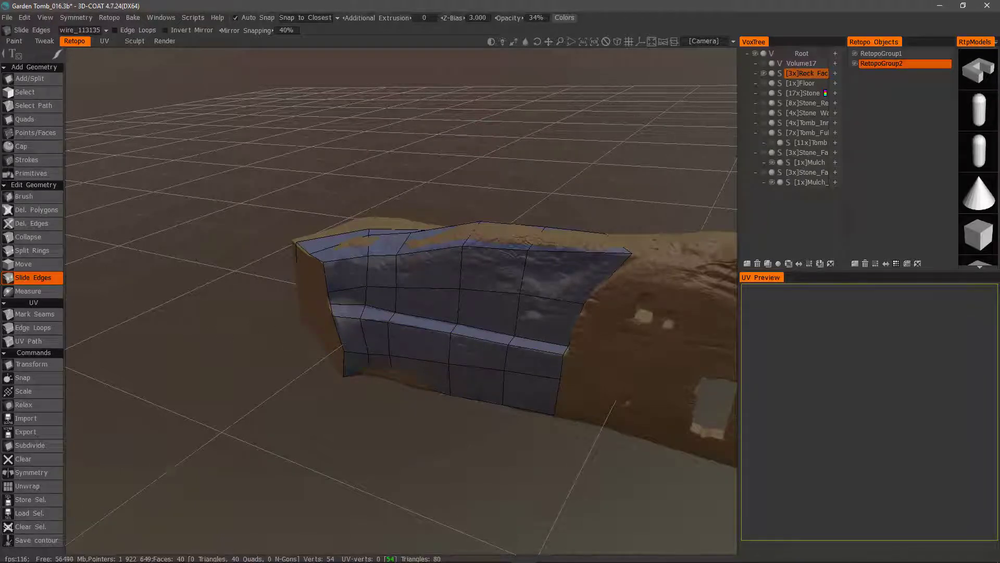
double_click(421, 288)
ctrl+drag(422, 288, 420, 263)
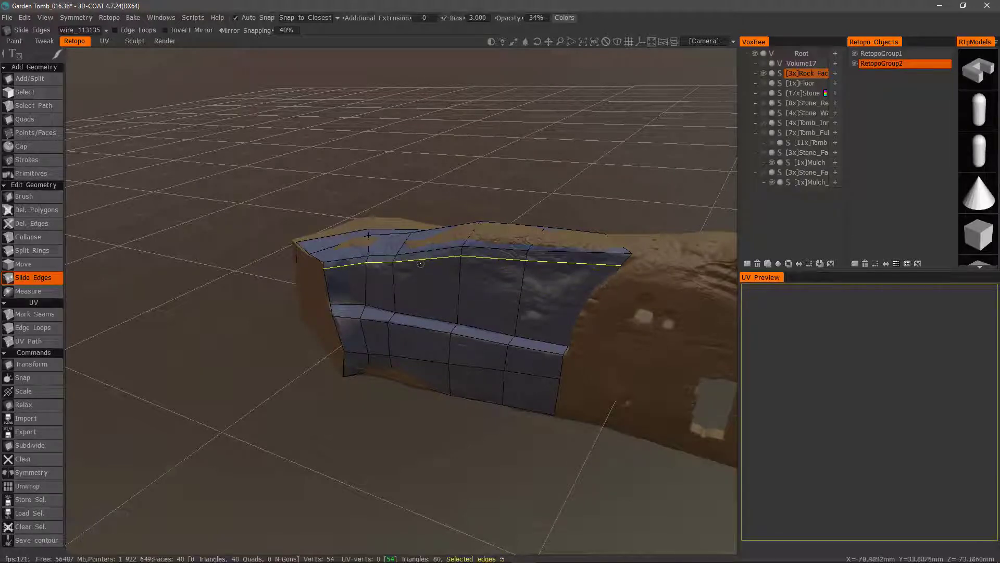
Split the tall wall quads with a new lengthwise edge loop midway between the ledge and the upper loop.
click(42, 251)
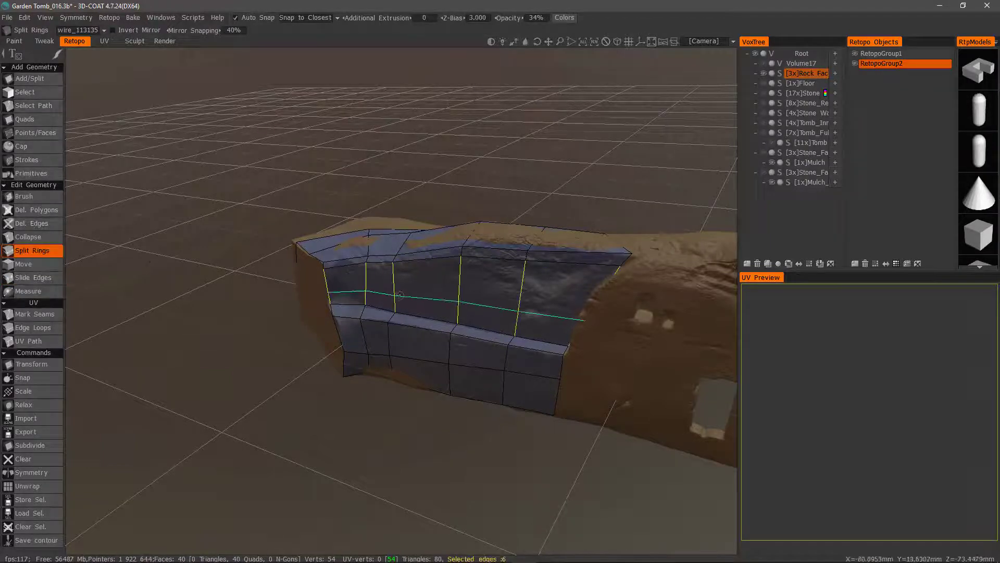
click(401, 290)
drag(233, 277, 219, 291)
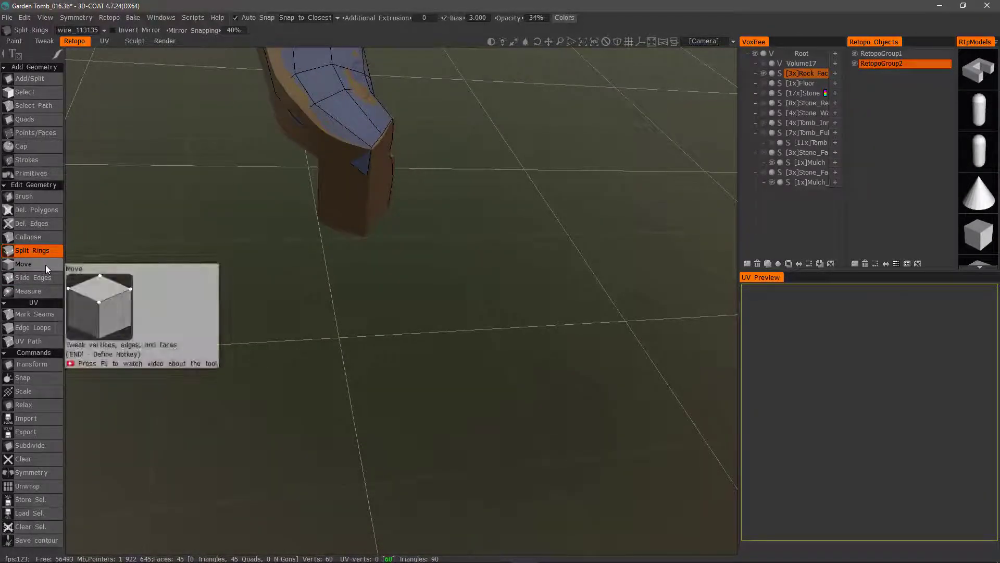
Using the Move tool in Auto mode, reposition the top patch's vertices and edges to meet the rock's rear rim.
click(43, 264)
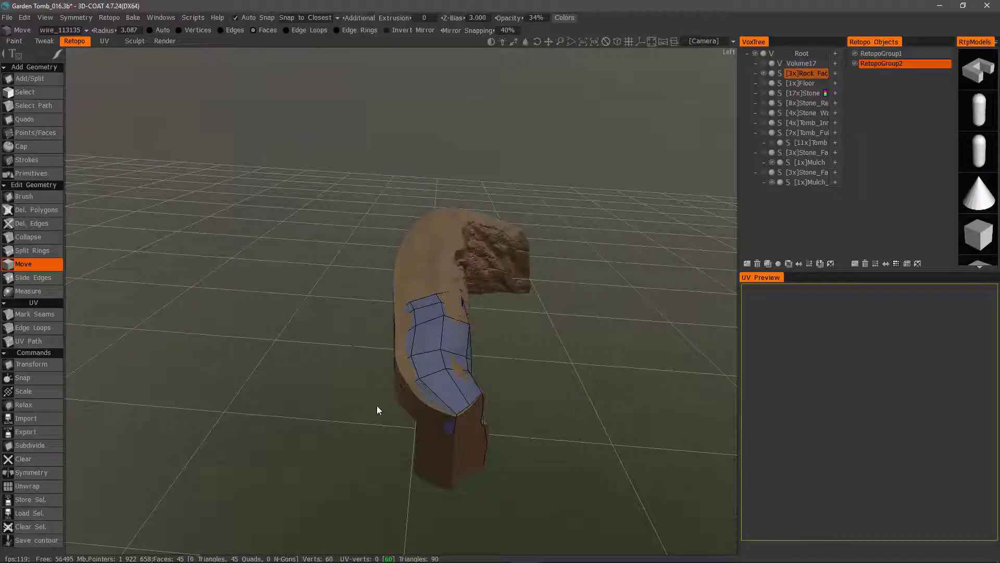
alt+drag(359, 213, 494, 316)
click(150, 30)
alt+drag(364, 248, 391, 312)
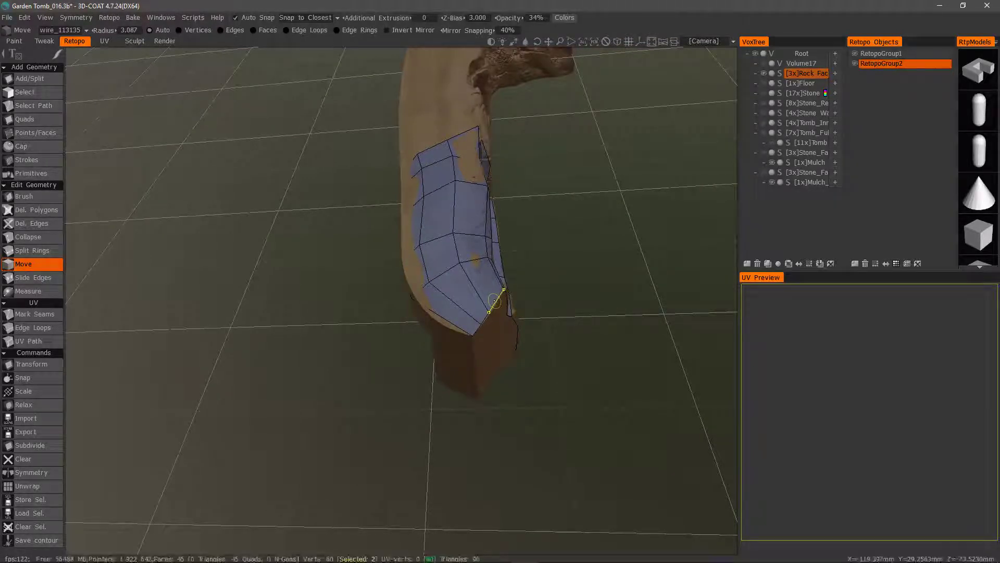
alt+drag(454, 307, 387, 302)
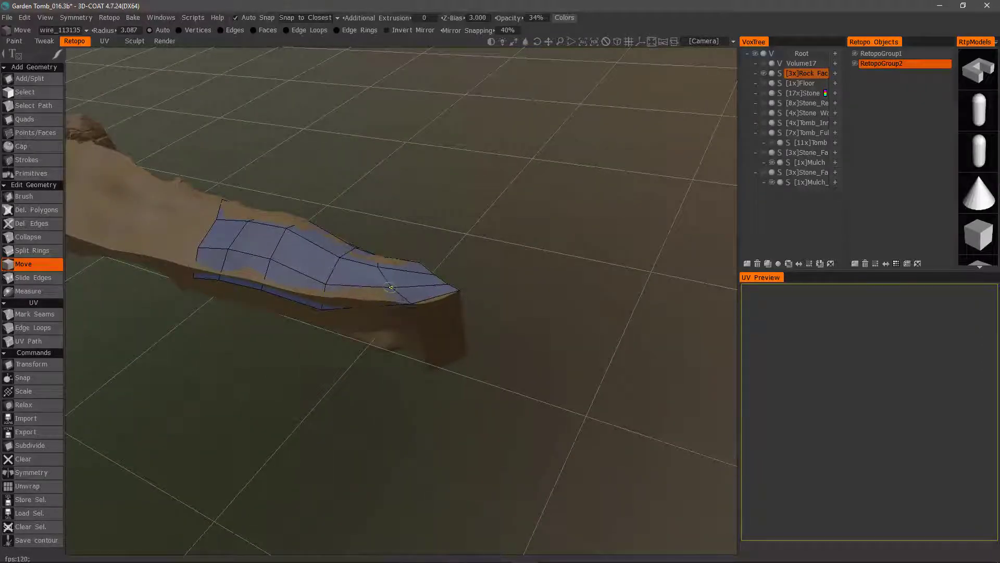
drag(324, 294, 327, 279)
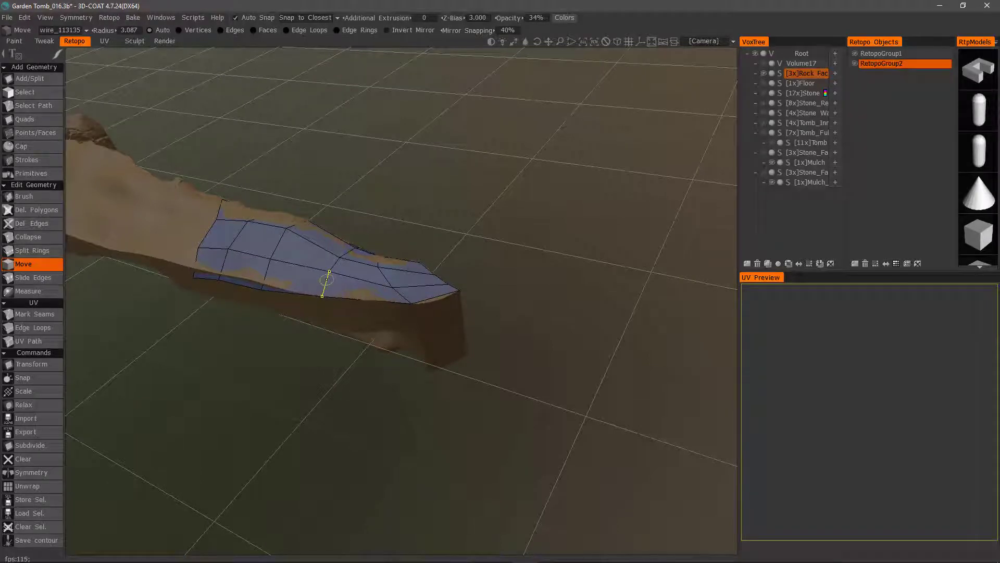
alt+drag(235, 273, 270, 262)
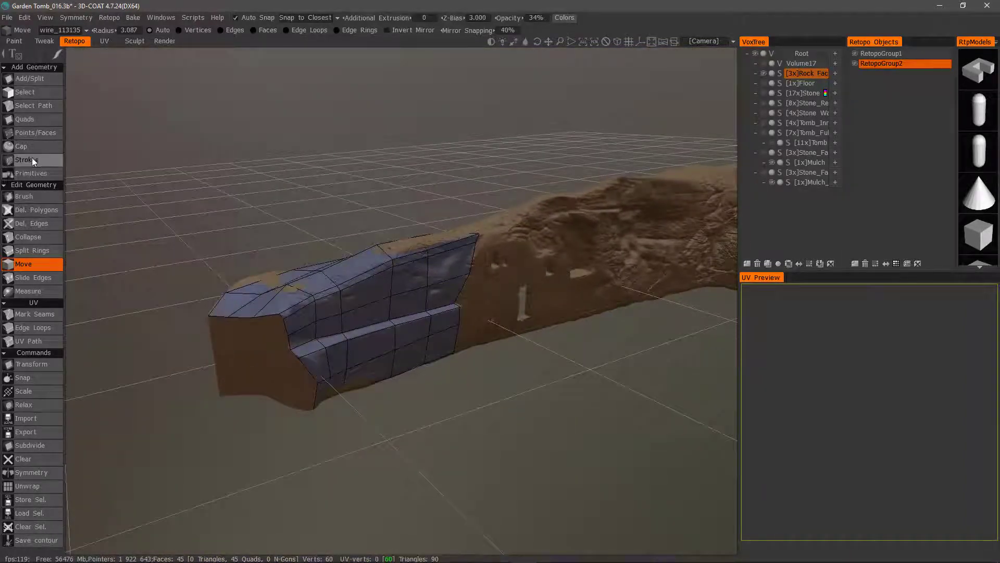
With the Strokes tool, draw three horizontal strokes from the patch's end vertices at the ledge, mid-height and base across to the doorway.
click(26, 160)
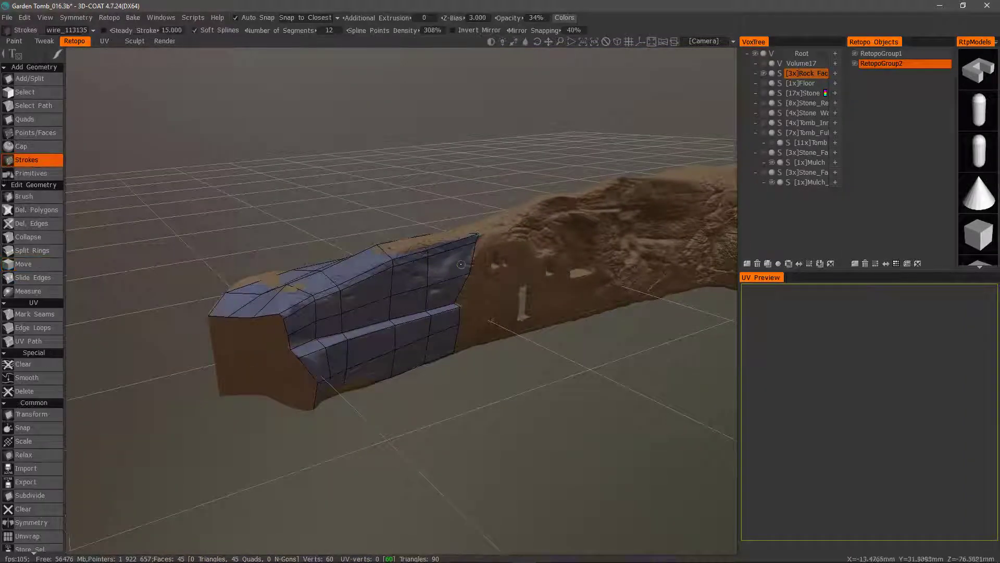
click(463, 270)
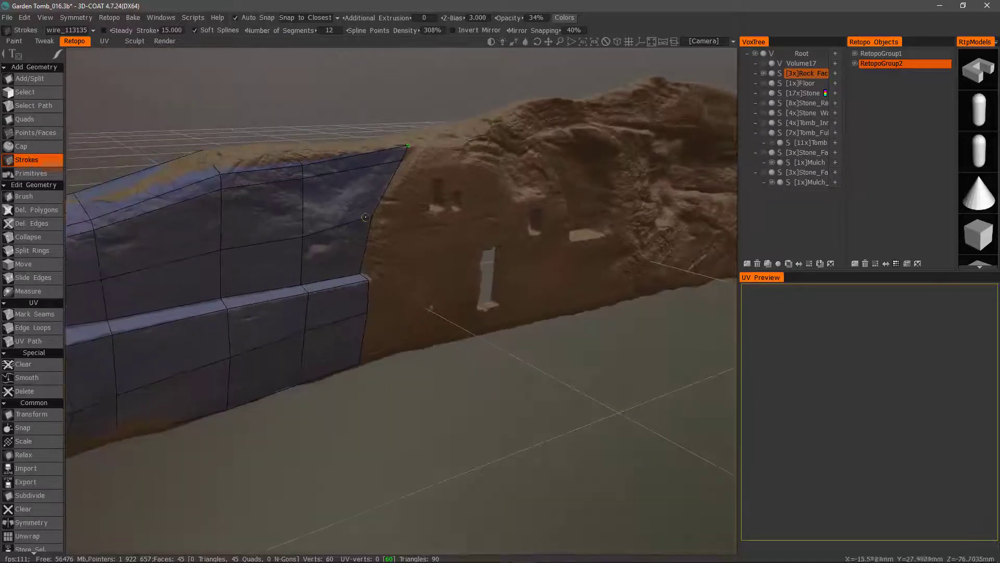
drag(371, 217, 366, 223)
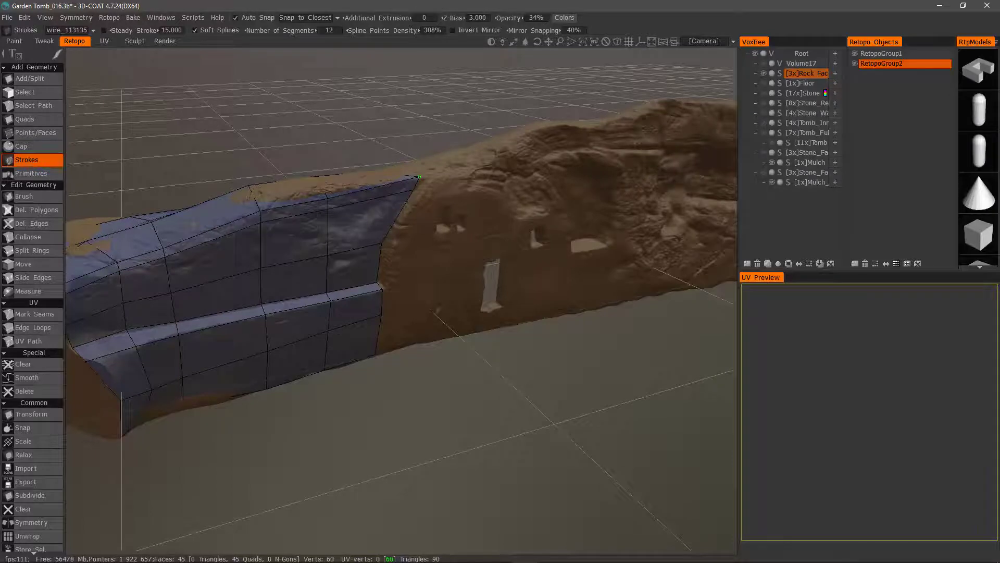
alt+drag(553, 307, 467, 285)
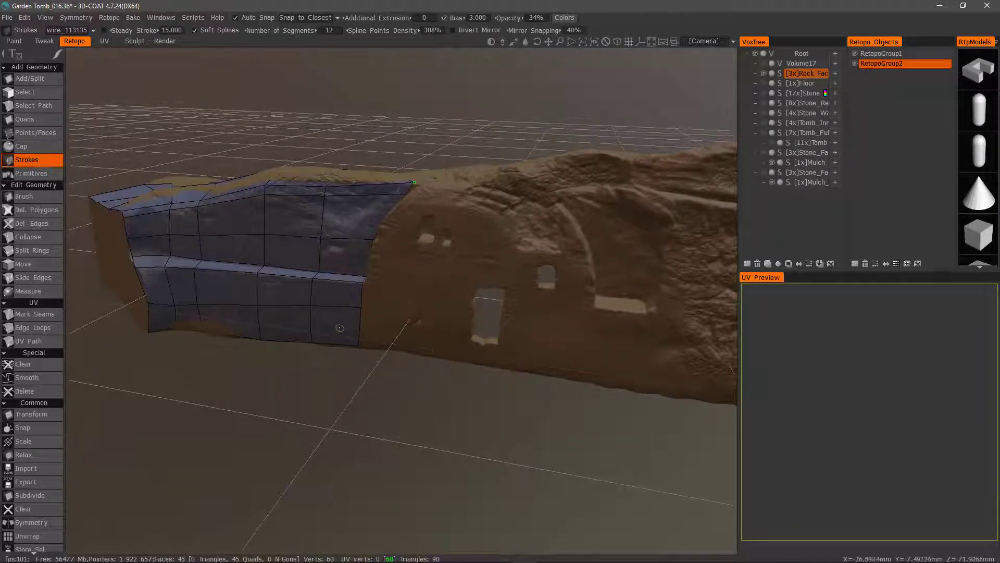
alt+drag(340, 328, 348, 328)
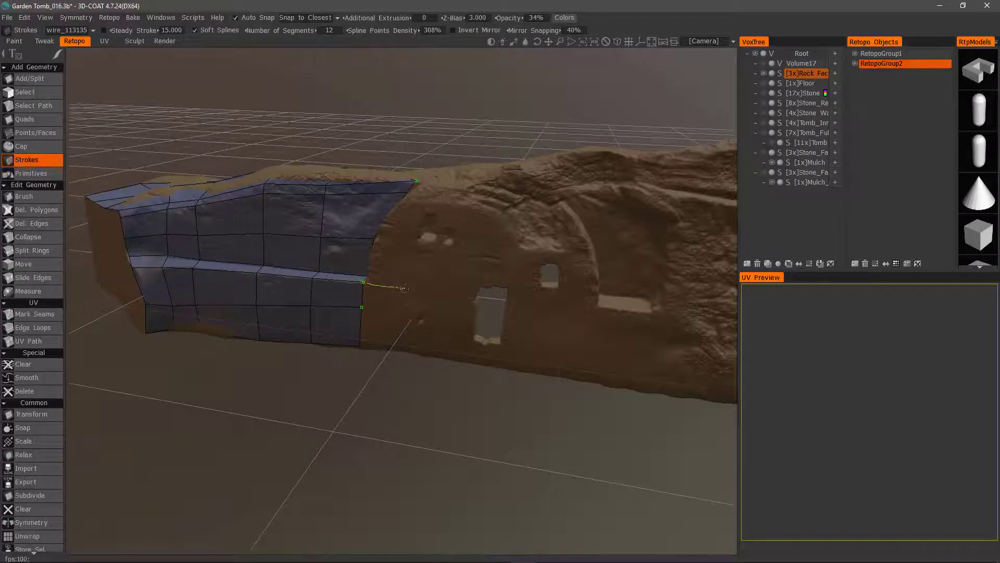
click(472, 297)
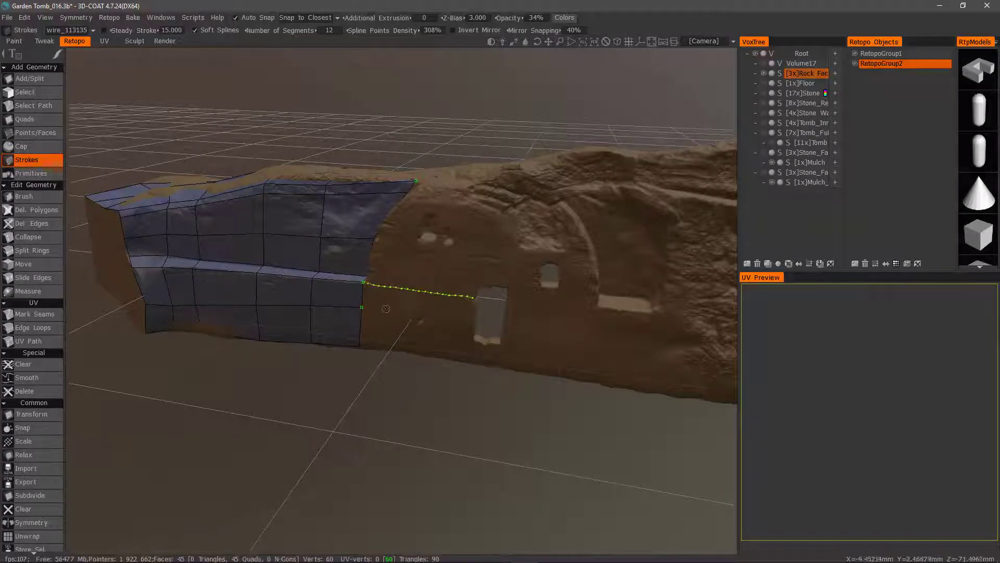
click(363, 307)
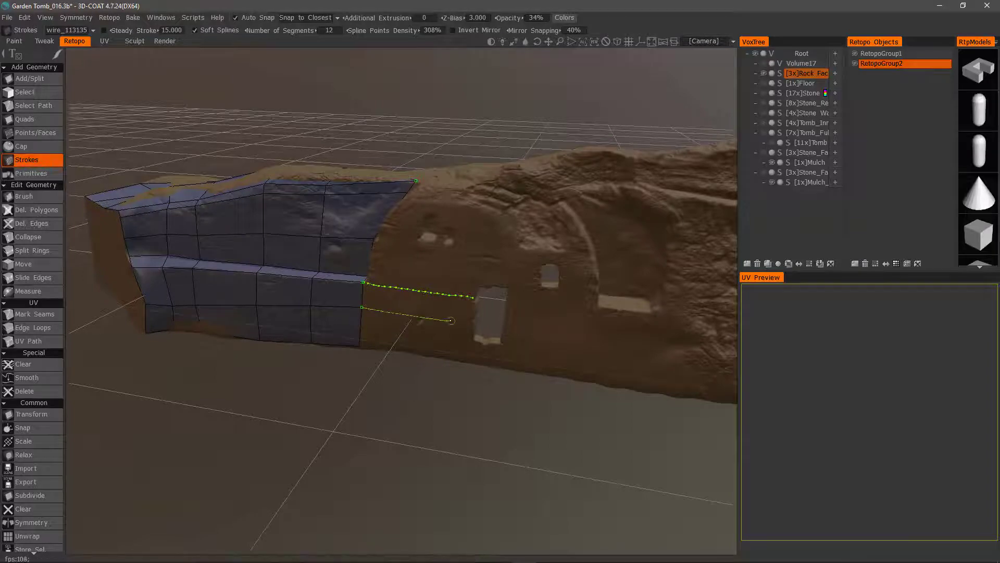
click(472, 322)
middle_drag(472, 323, 372, 326)
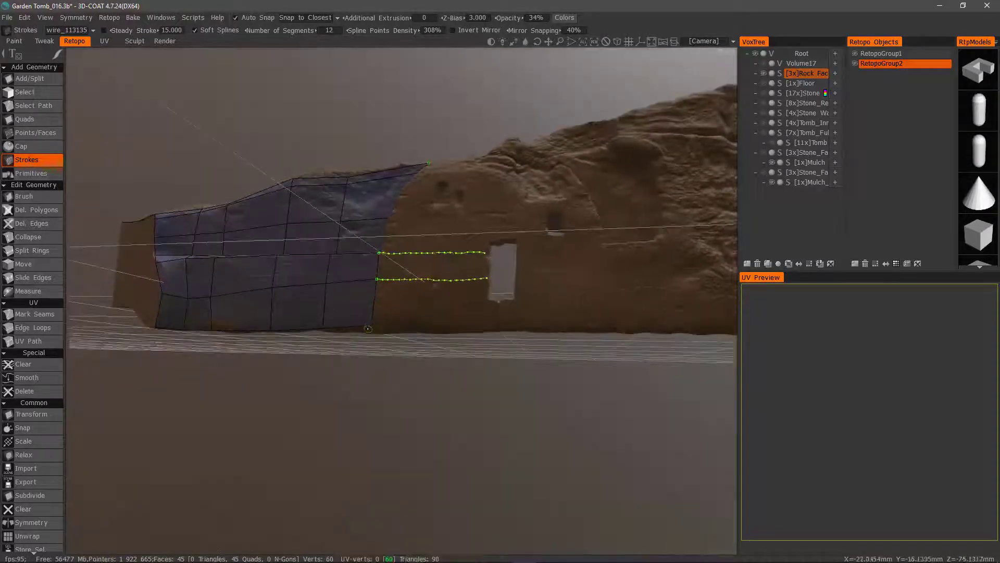
click(372, 326)
click(493, 324)
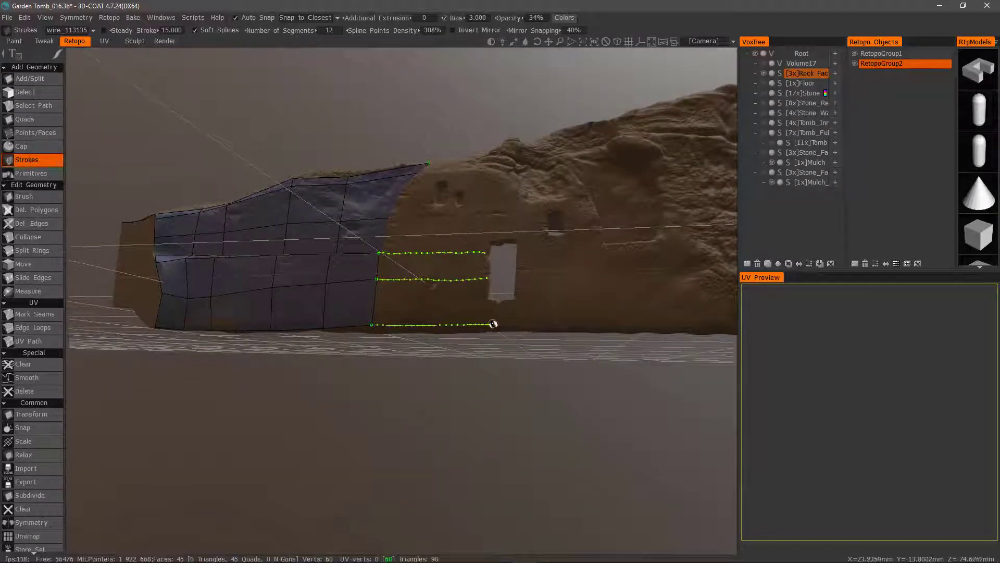
Draw three vertical strokes crossing the horizontal ones, from above the doorway's height down past the rock's base, the last along the doorway's near side.
middle_drag(417, 108, 406, 136)
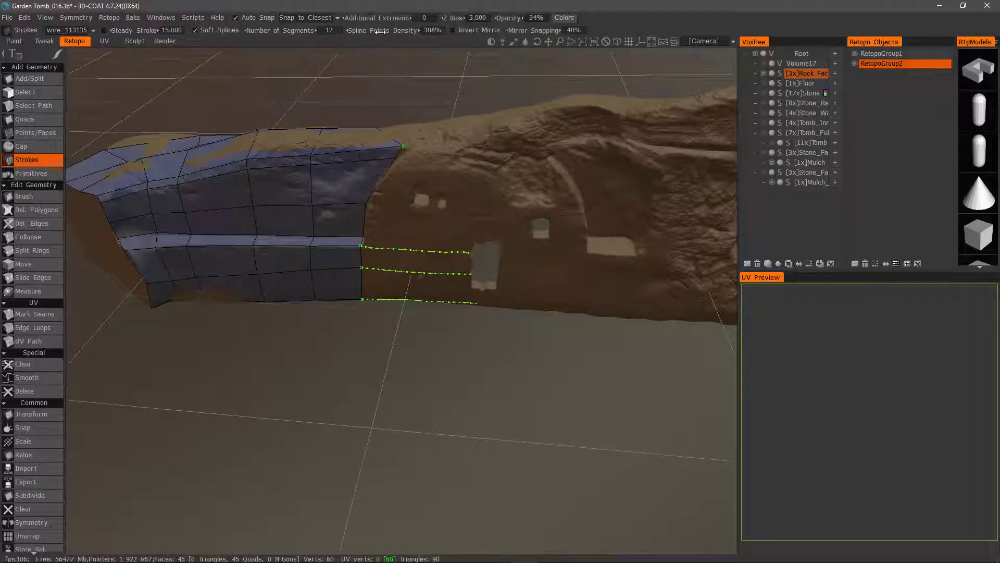
middle_drag(390, 276, 382, 247)
scroll(381, 247, up, 3)
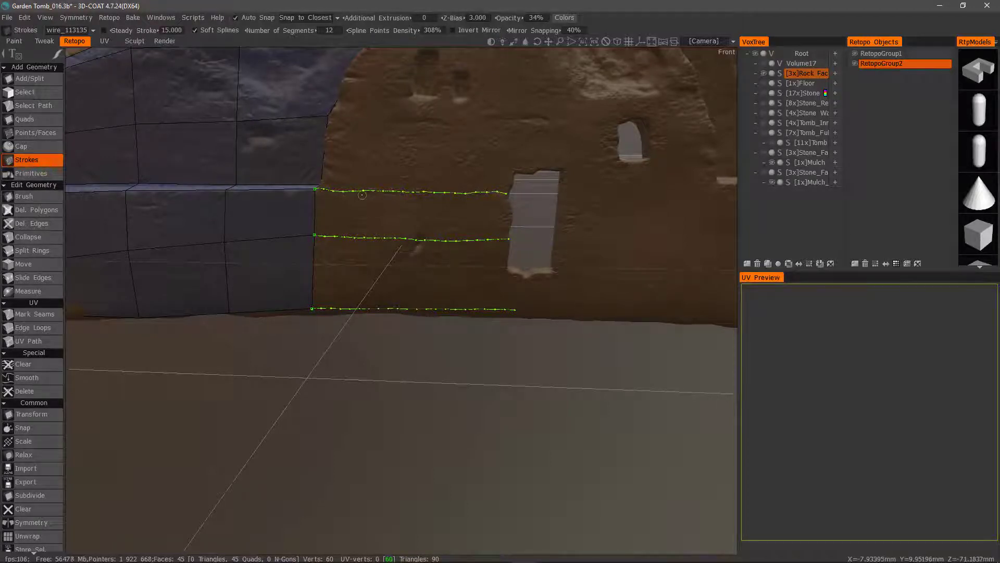
alt+drag(385, 189, 386, 170)
alt+right_drag(386, 169, 376, 232)
alt+middle_drag(376, 233, 373, 193)
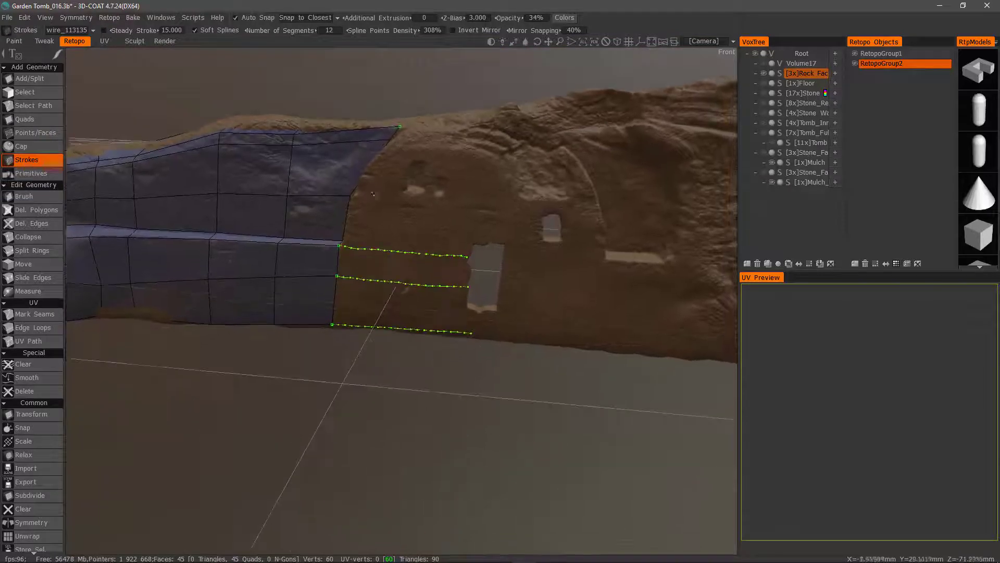
drag(397, 189, 394, 210)
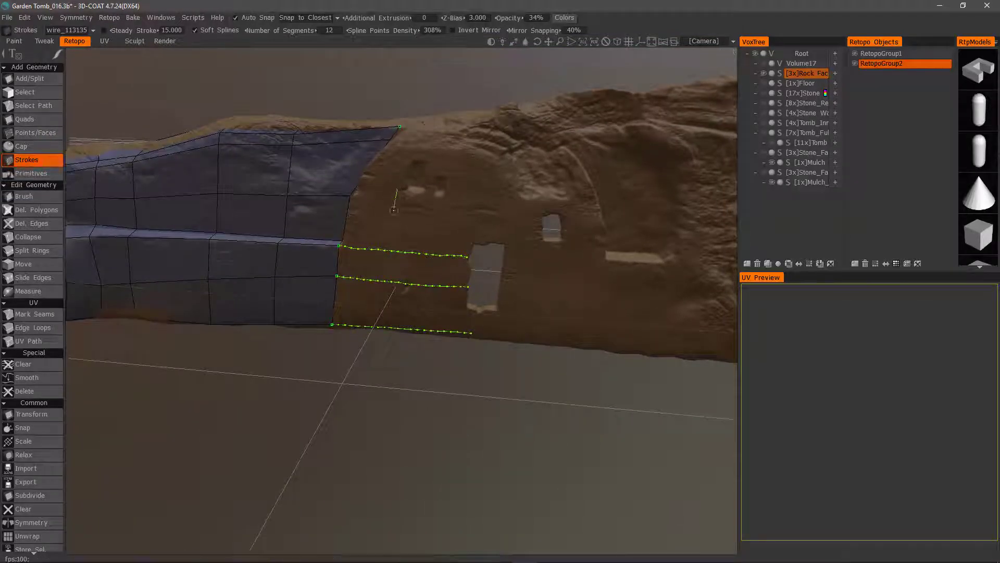
drag(386, 281, 383, 331)
drag(439, 199, 427, 285)
drag(424, 331, 424, 331)
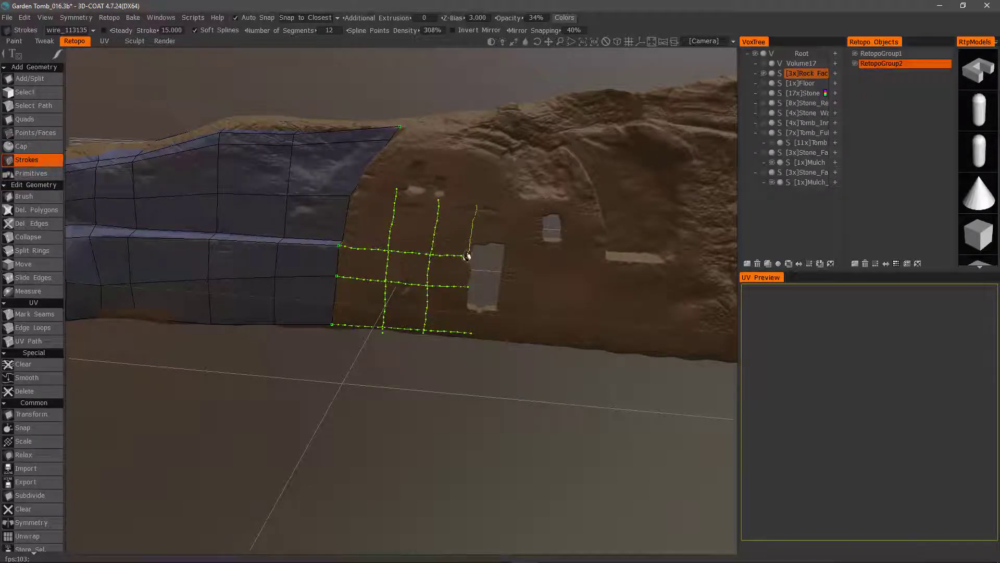
drag(467, 256, 465, 269)
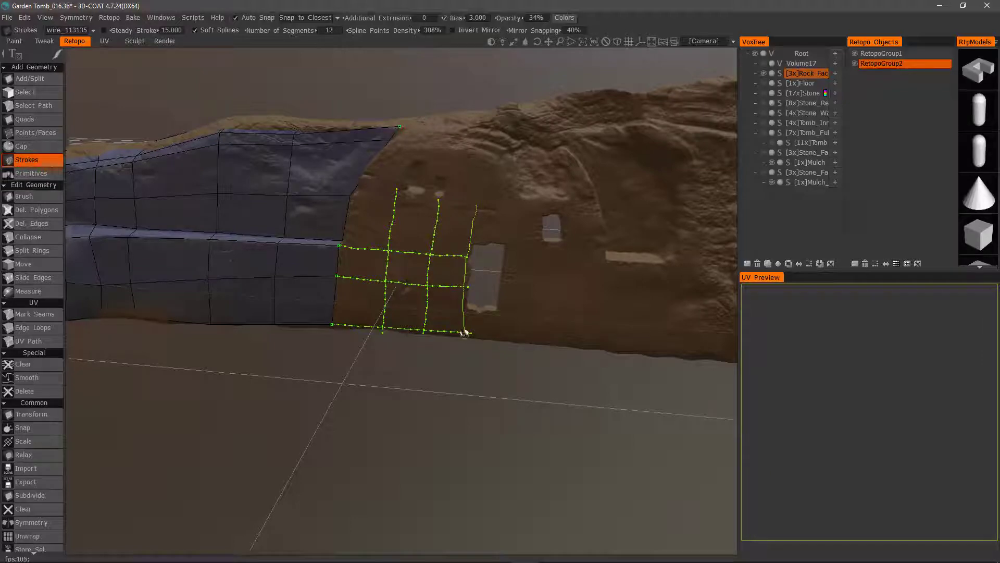
drag(463, 339, 464, 340)
Lower the spline points density to 78% and draw a horizontal stroke from the mid-wall vertex across the vertical strokes above the doorway.
mouse_move(418, 285)
alt+mouse_down()
mouse_move(426, 283)
mouse_move(415, 263)
alt+mouse_up()
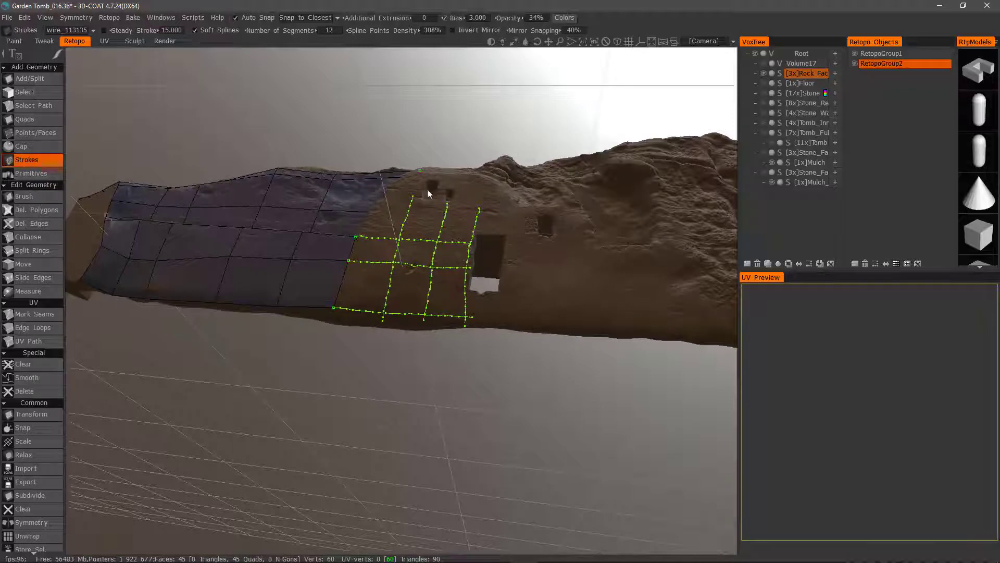
mouse_move(467, 243)
alt+mouse_down()
mouse_move(416, 280)
mouse_move(339, 250)
mouse_move(310, 214)
alt+mouse_up()
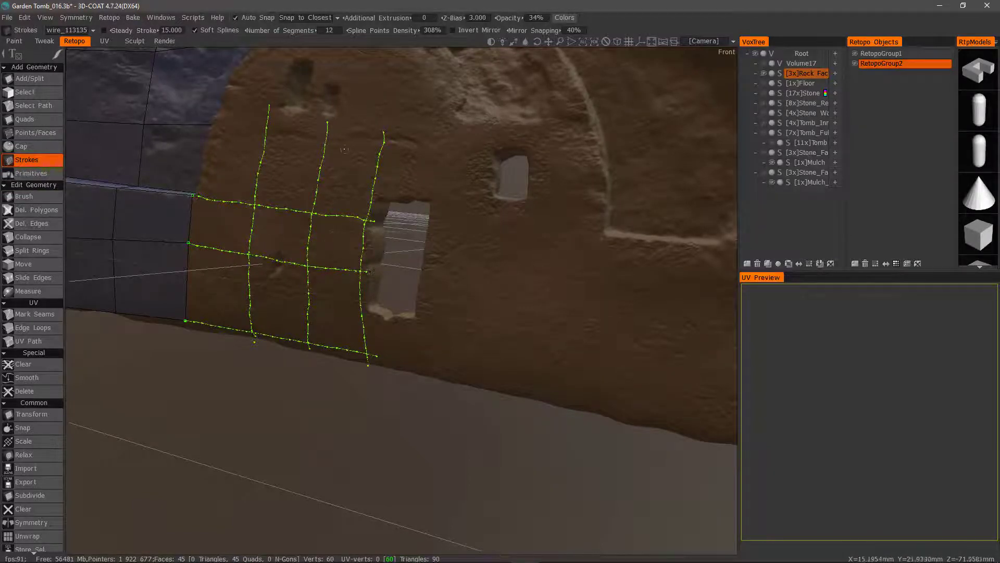
scroll(321, 236, down, 3)
alt+drag(321, 236, 365, 229)
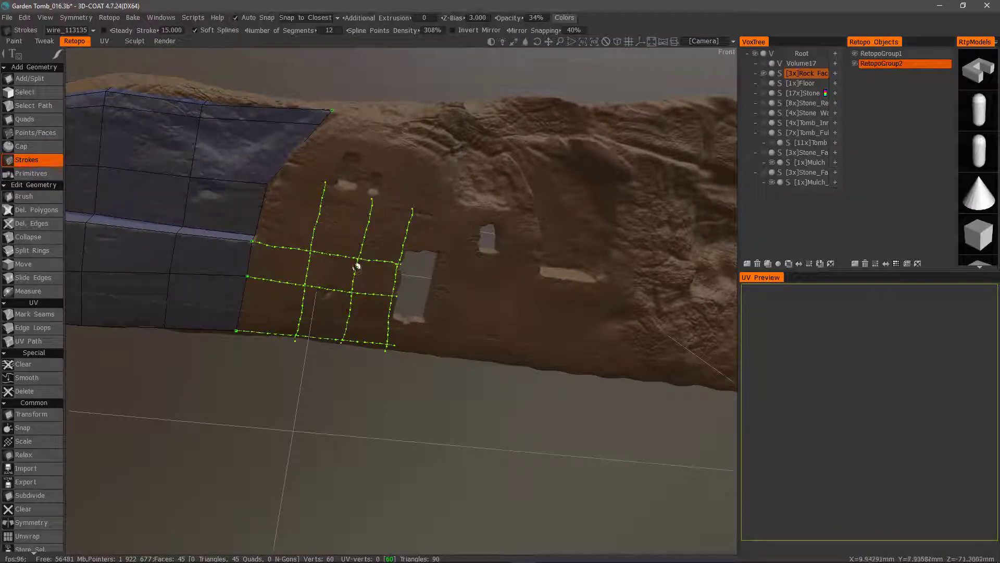
alt+drag(337, 214, 387, 210)
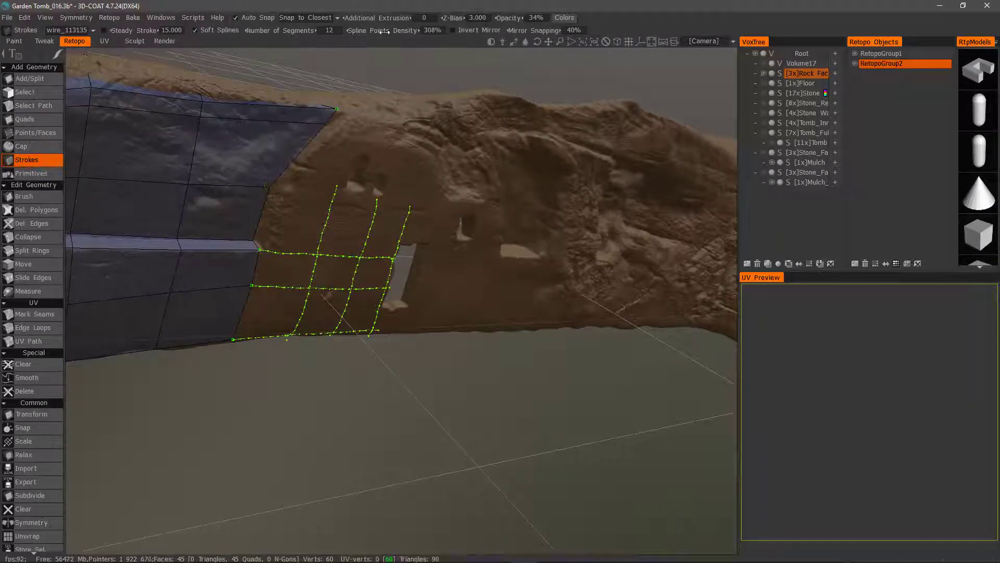
drag(399, 30, 343, 30)
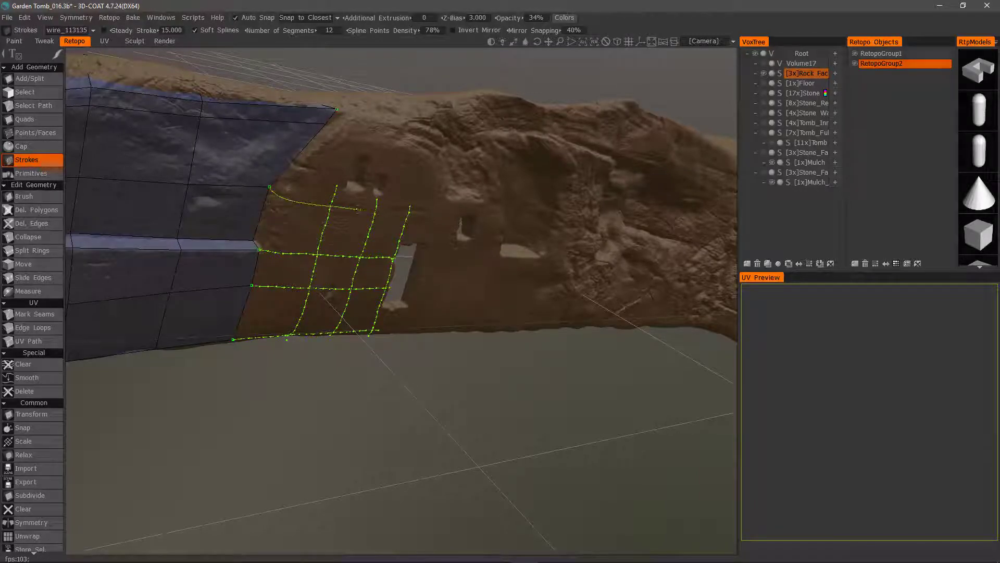
drag(399, 213, 419, 214)
Draw a stroke up the recess corner from the ledge vertex and short crossing strokes at the upper vertices, then generate the quads.
mouse_move(237, 183)
alt+mouse_down()
mouse_move(271, 224)
mouse_move(250, 179)
mouse_move(309, 212)
alt+mouse_up()
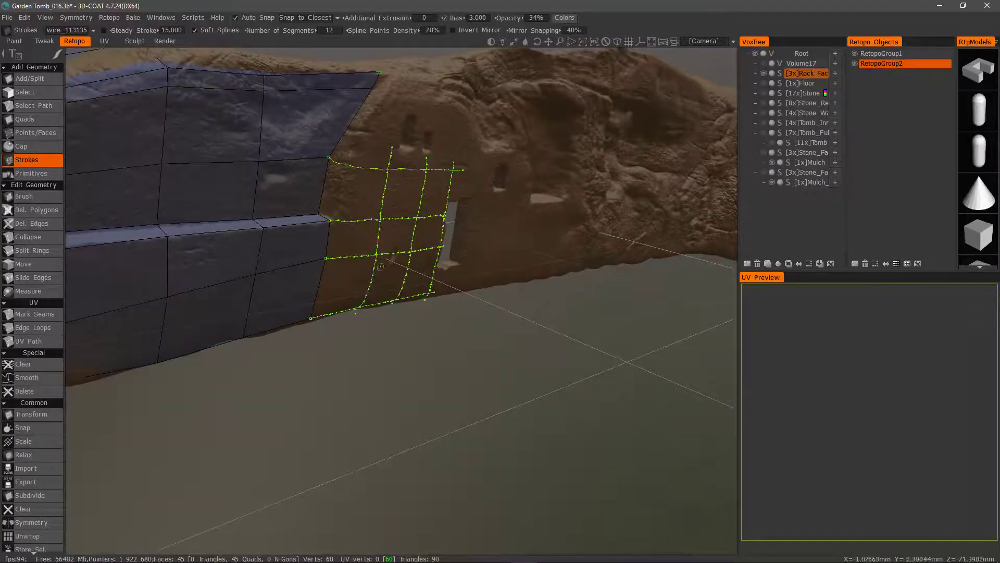
alt+drag(382, 267, 354, 223)
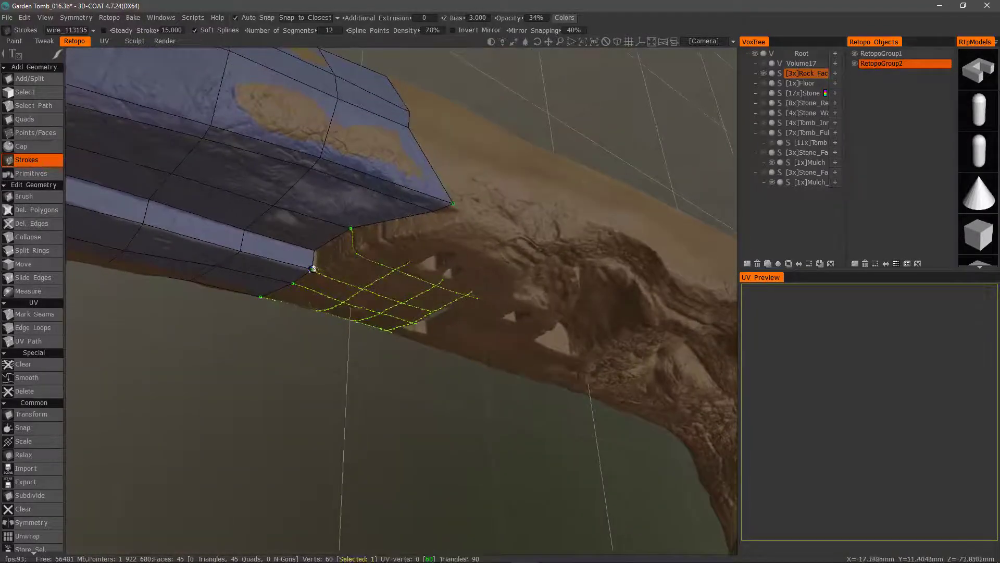
drag(476, 221, 444, 222)
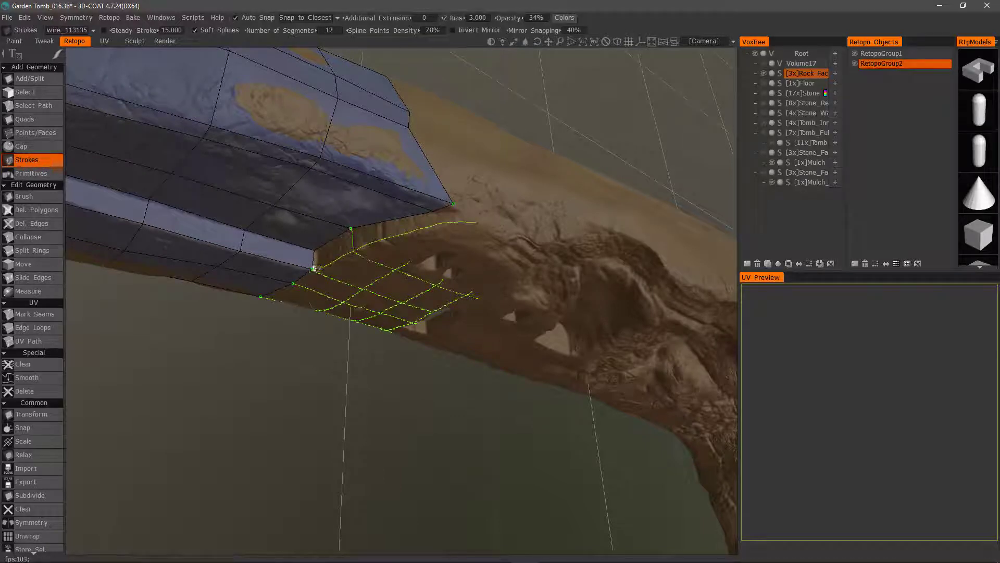
drag(314, 269, 313, 269)
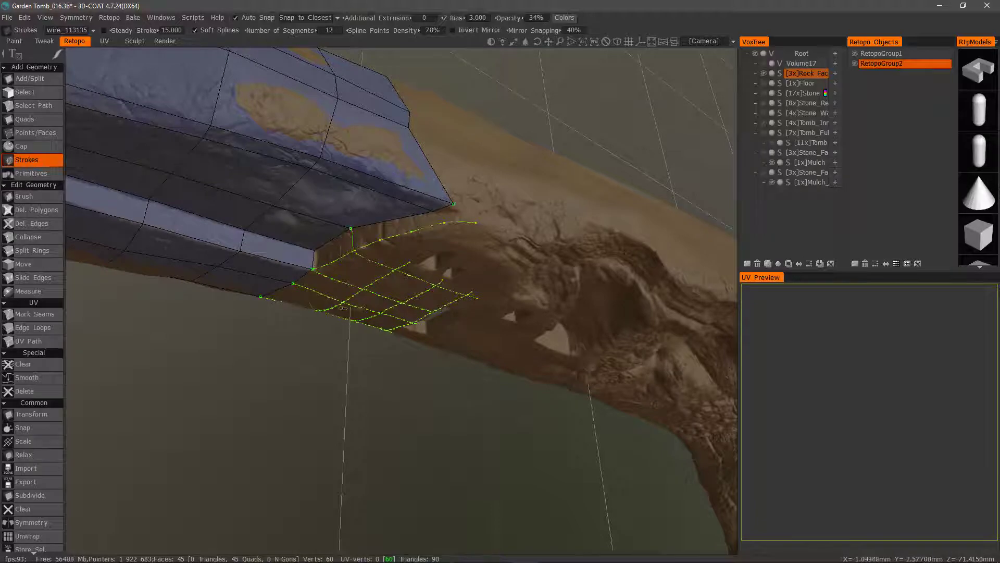
alt+drag(377, 279, 409, 216)
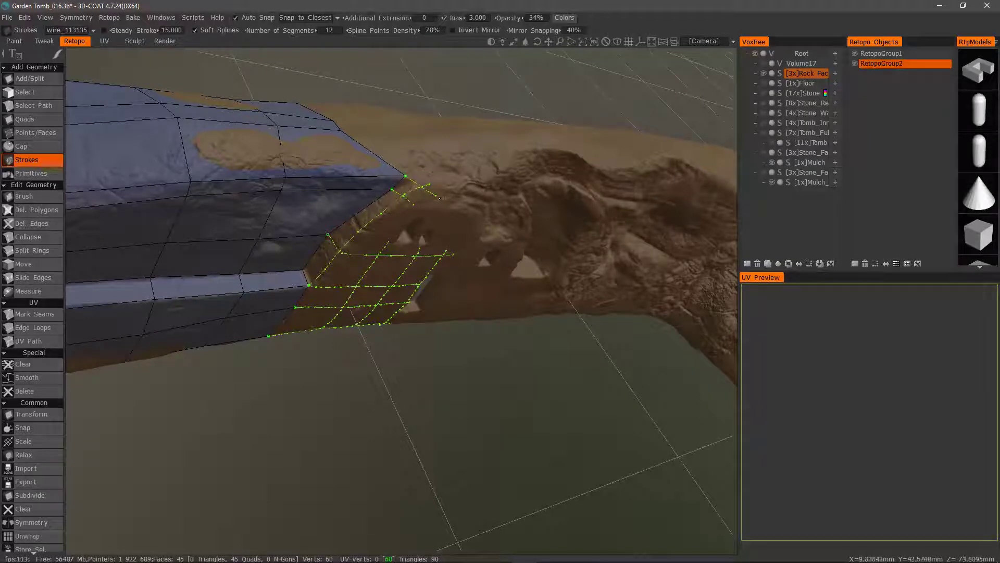
mouse_move(423, 219)
alt+mouse_down()
mouse_move(411, 276)
mouse_move(460, 290)
alt+mouse_up()
key(Return)
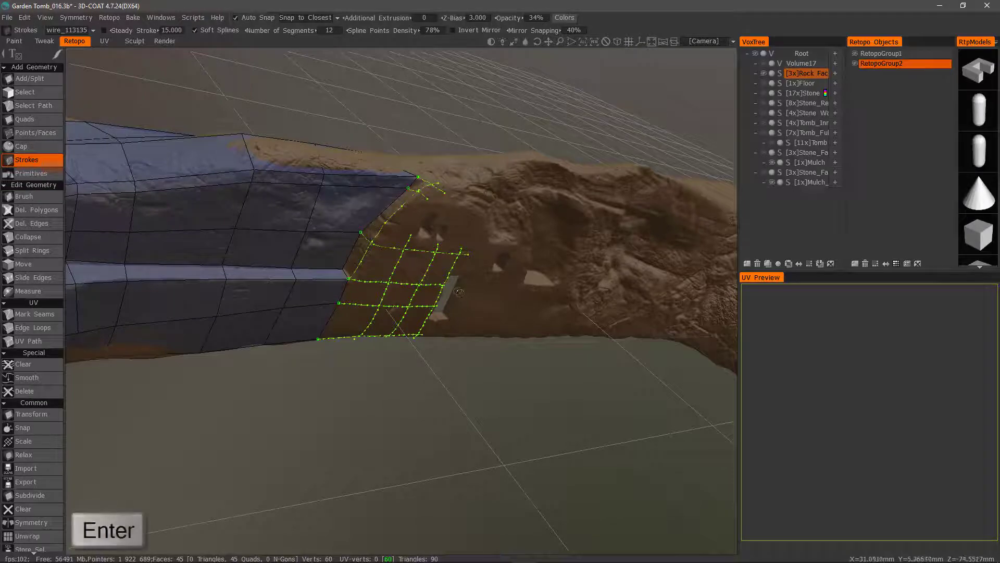
Using Add/Split, draw a separate four-point polygon on the rock base past the doorway, below the rectangular recess.
mouse_move(366, 316)
alt+mouse_down()
mouse_move(399, 259)
mouse_move(396, 230)
mouse_move(391, 345)
mouse_move(388, 314)
mouse_move(339, 273)
mouse_move(323, 219)
alt+mouse_up()
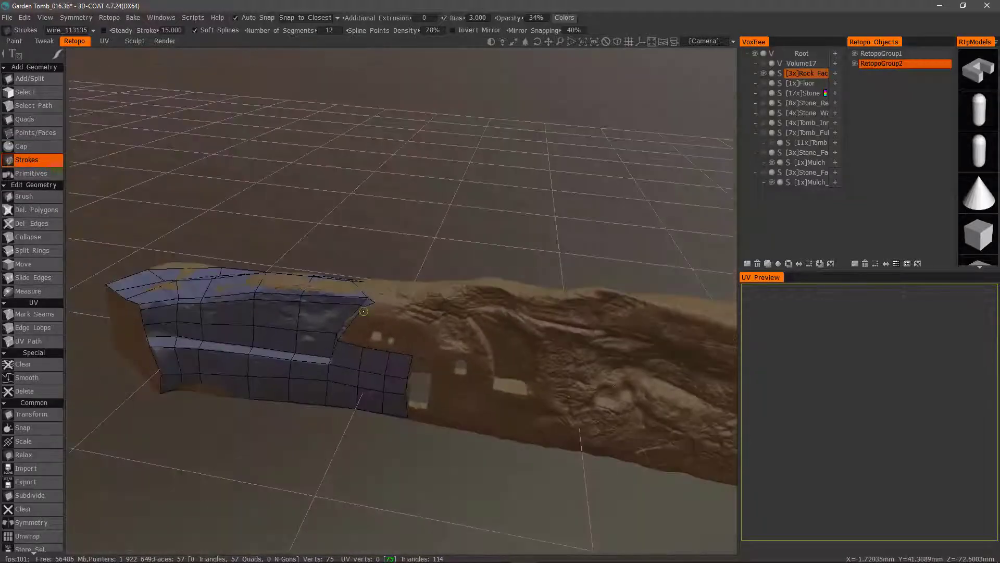
click(49, 80)
alt+drag(367, 266, 414, 215)
alt+drag(395, 281, 416, 316)
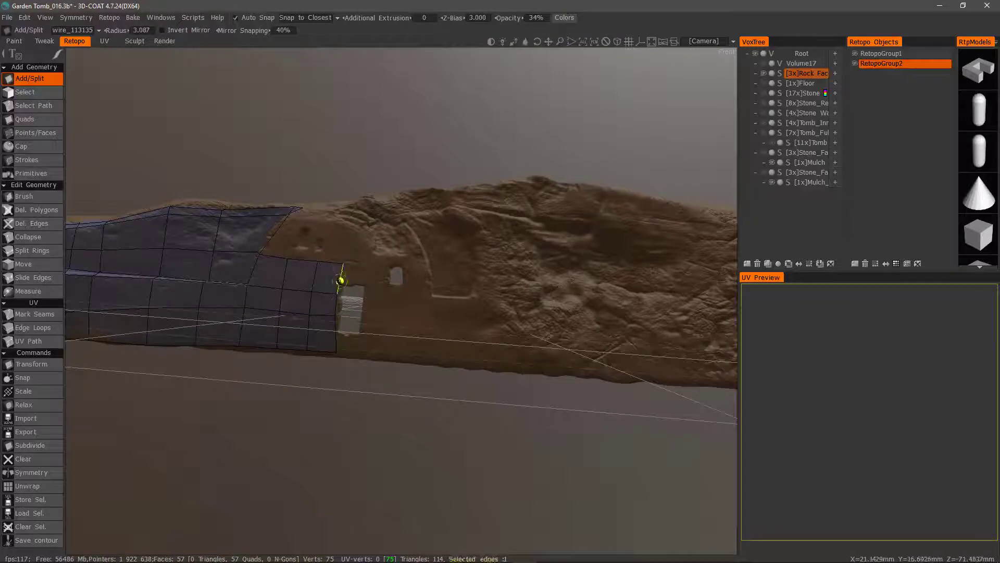
click(422, 315)
click(458, 320)
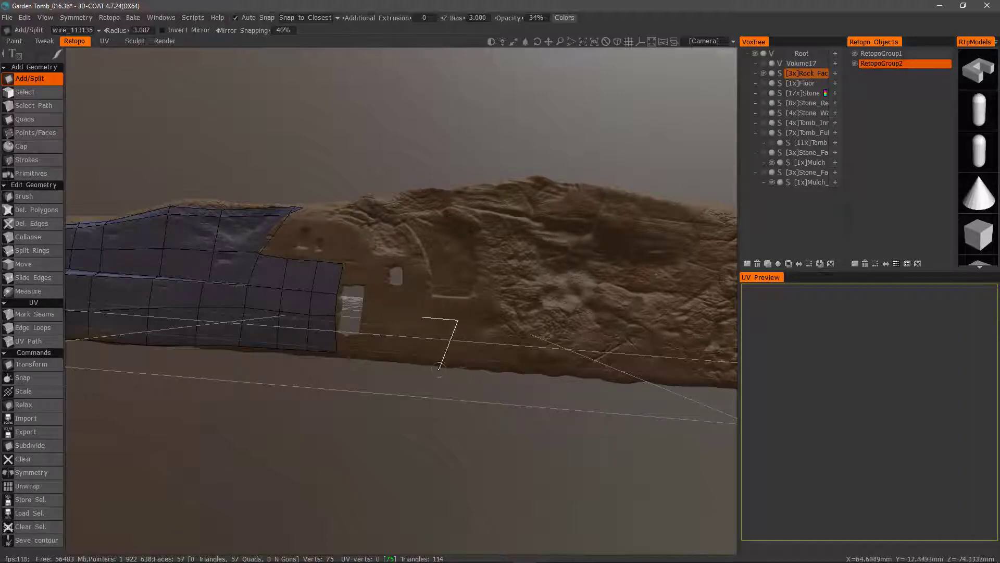
click(479, 362)
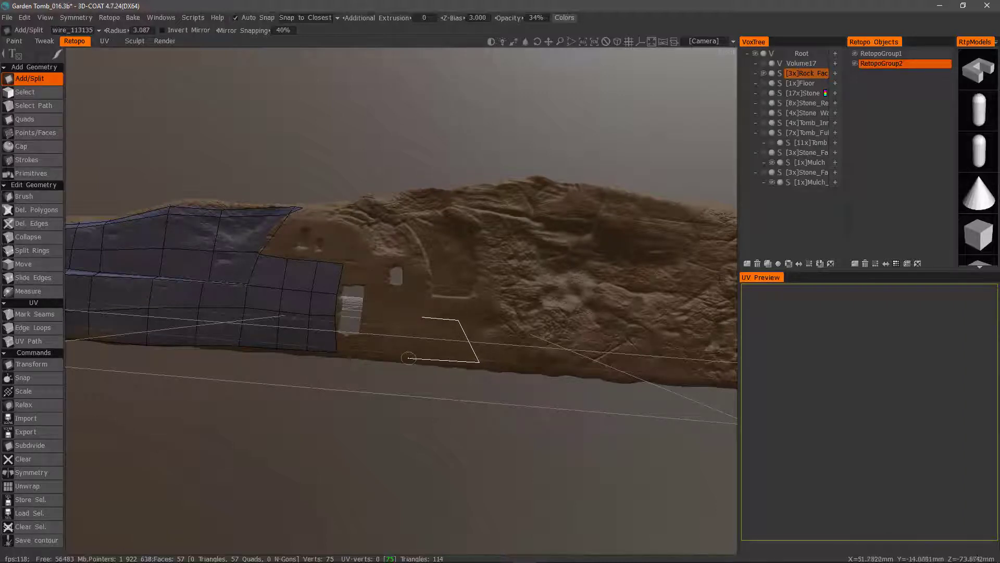
click(417, 358)
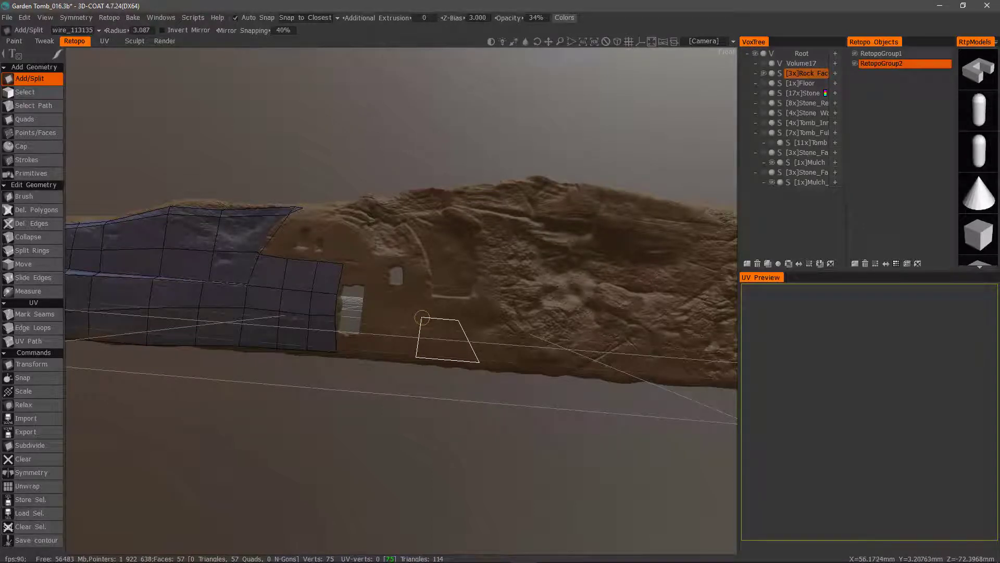
click(422, 317)
Shift the separate quad's top edge away from the doorway and weld its two top vertices together to form a triangle.
middle_drag(404, 310, 436, 391)
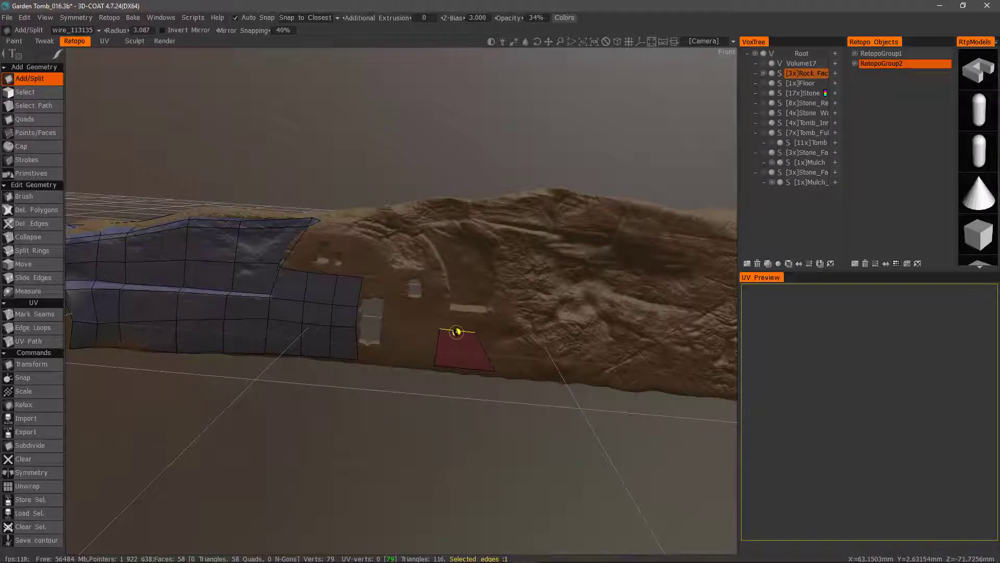
drag(455, 332, 482, 337)
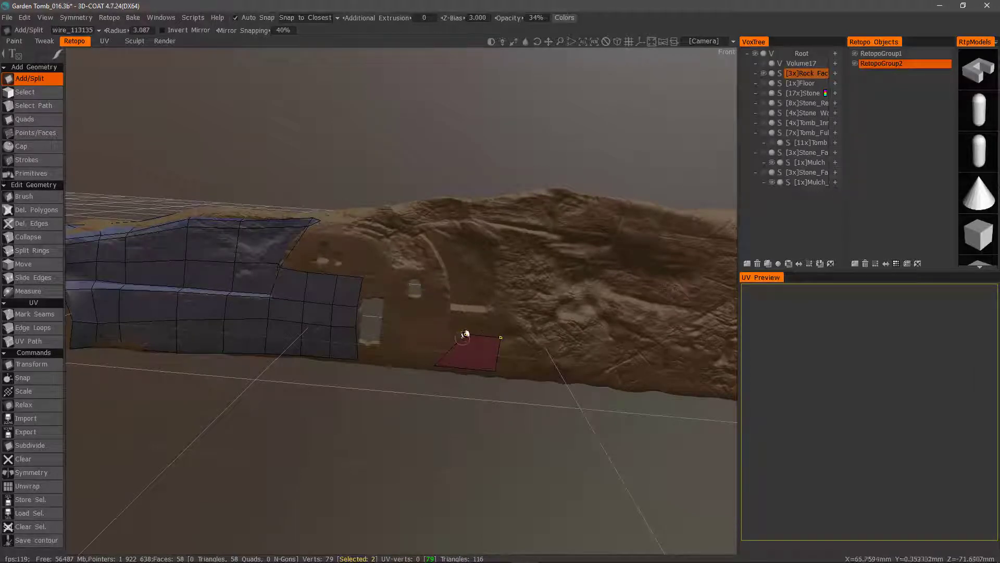
drag(464, 335, 438, 332)
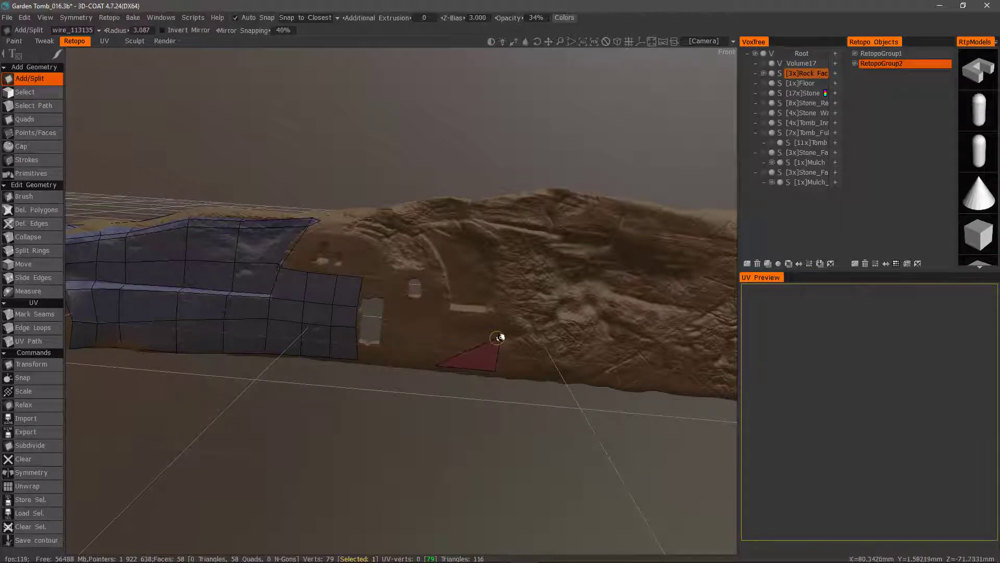
right_drag(499, 338, 499, 338)
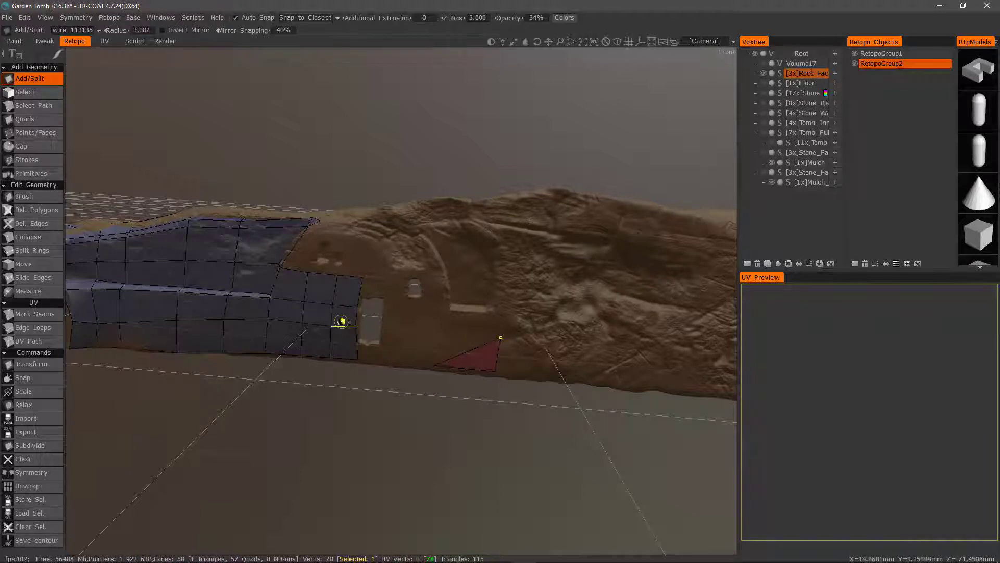
Undo the weld of the separate quad's two top vertices.
key(ctrl+z)
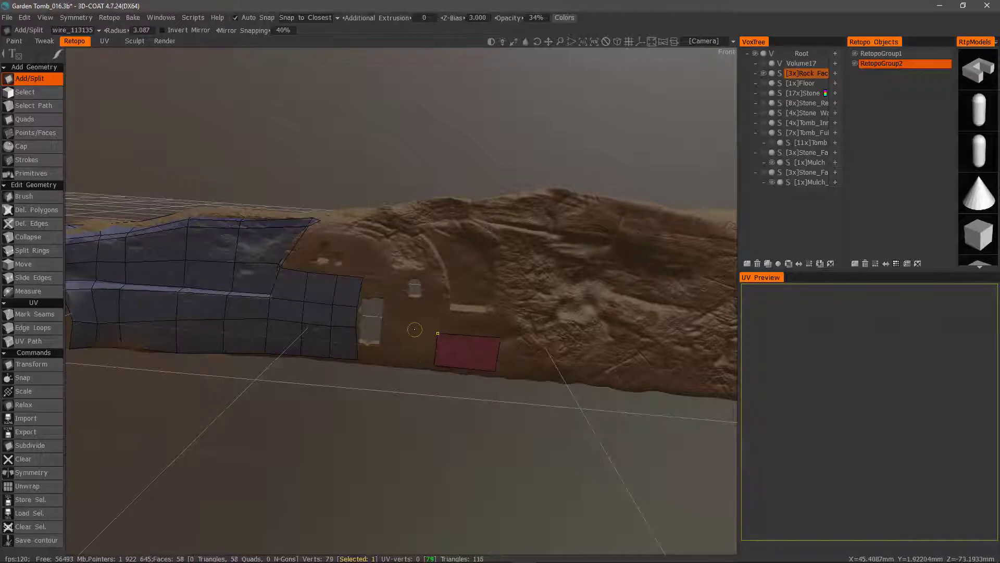
Try to weld the separate quad's two top vertices together with the Move tool.
click(23, 264)
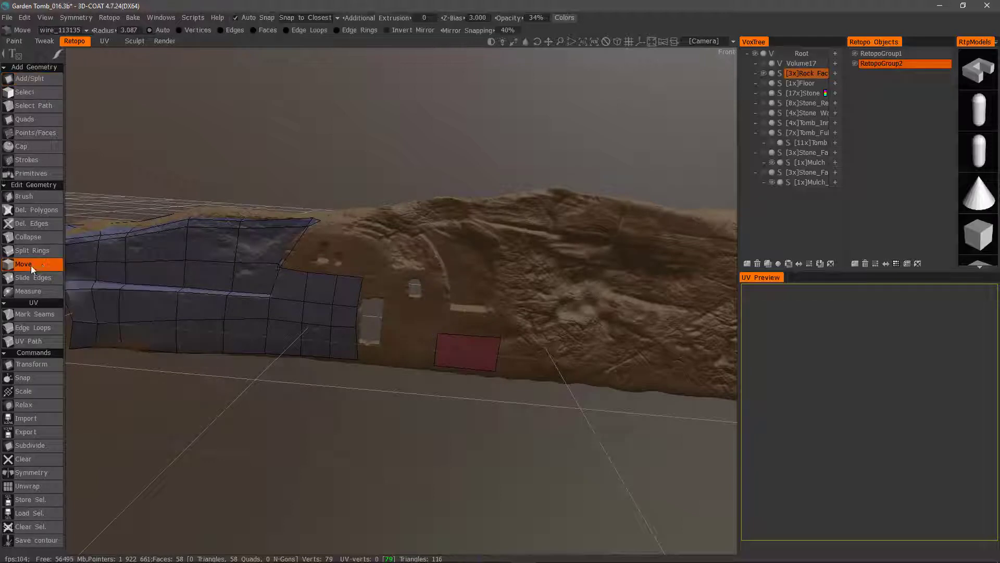
alt+drag(430, 365, 452, 361)
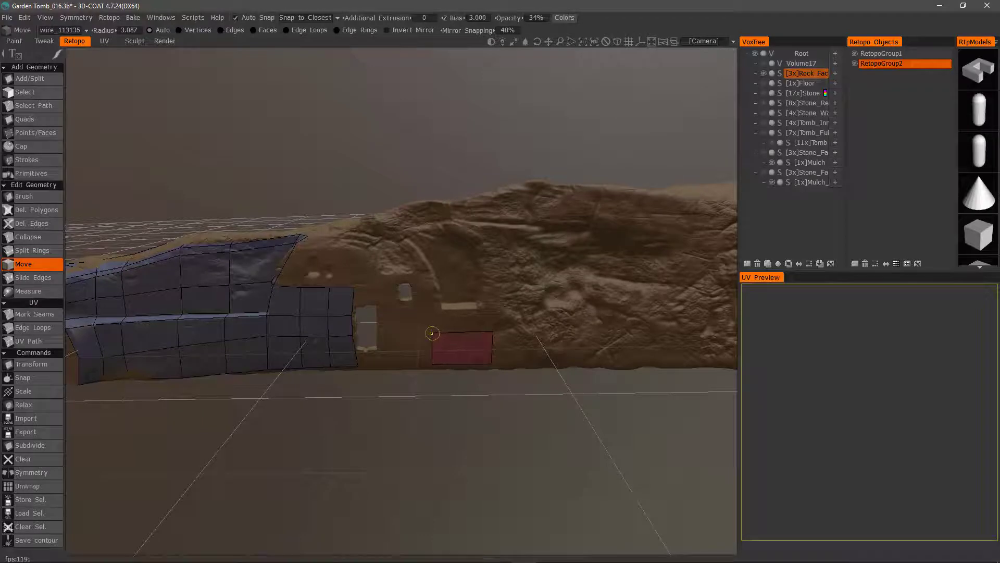
drag(433, 334, 492, 331)
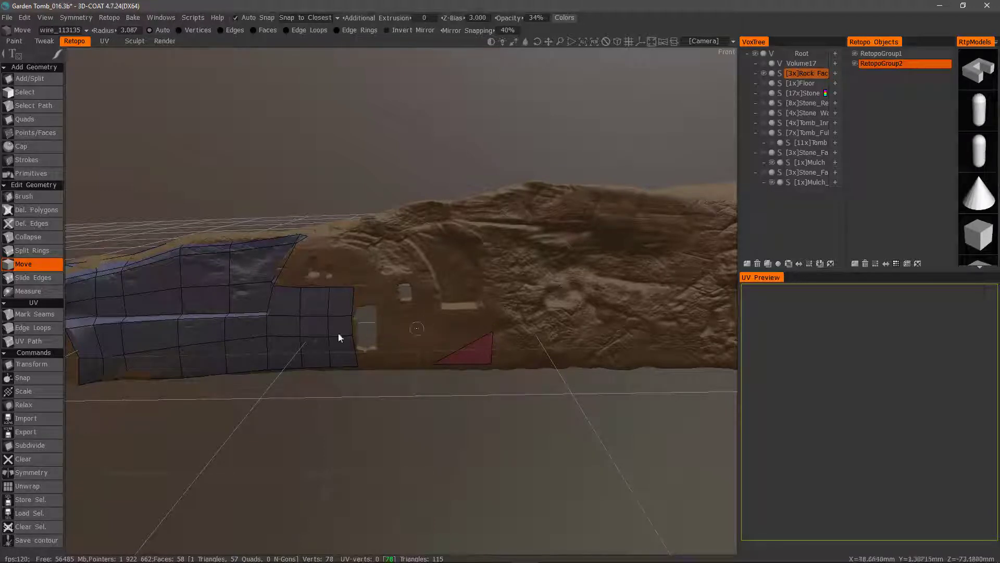
key(ctrl+z)
Using Add/Split, build a quad from the separate quad's top edge up to the sill of the rectangular recess.
alt+drag(408, 332, 443, 383)
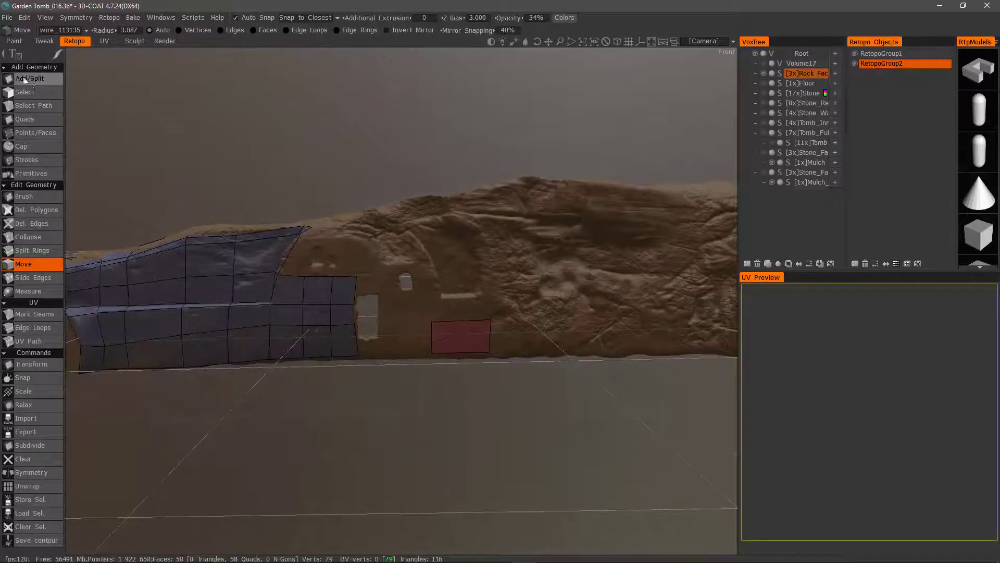
click(47, 80)
alt+drag(333, 291, 438, 302)
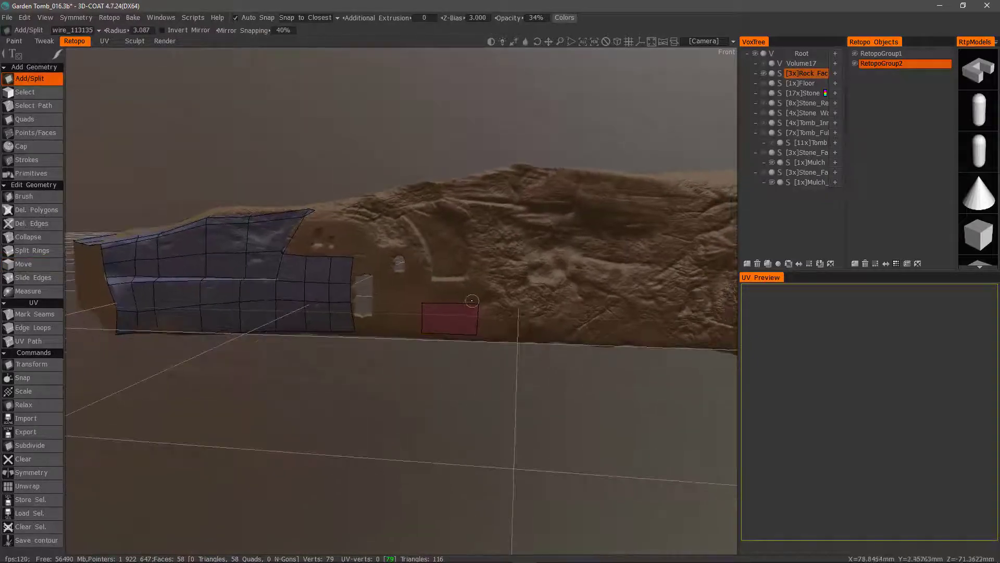
alt+drag(472, 331, 349, 150)
mouse_move(348, 150)
alt+right_down()
mouse_move(400, 340)
mouse_move(416, 333)
alt+right_up()
alt+drag(417, 334, 435, 341)
alt+middle_drag(435, 341, 462, 372)
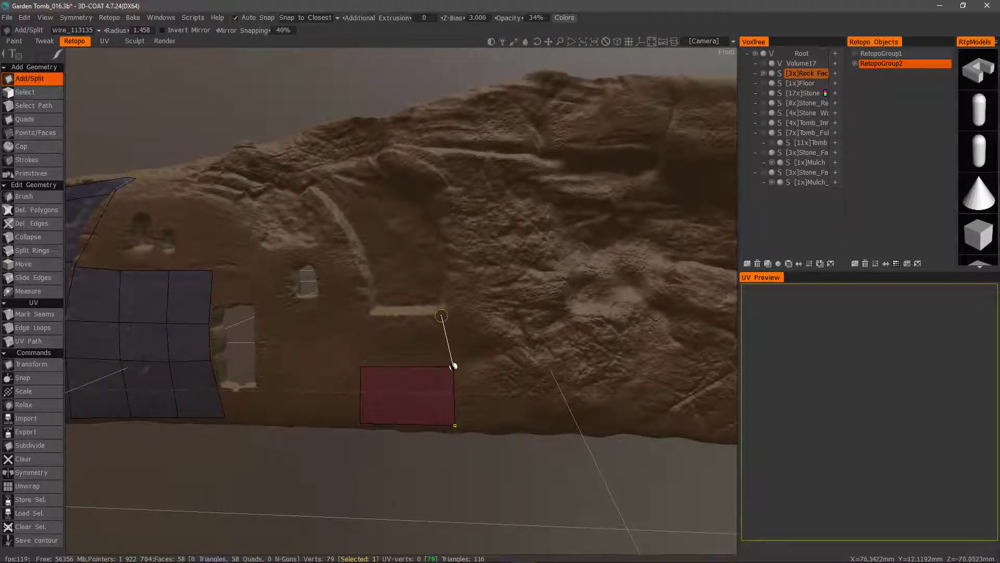
click(441, 316)
click(369, 316)
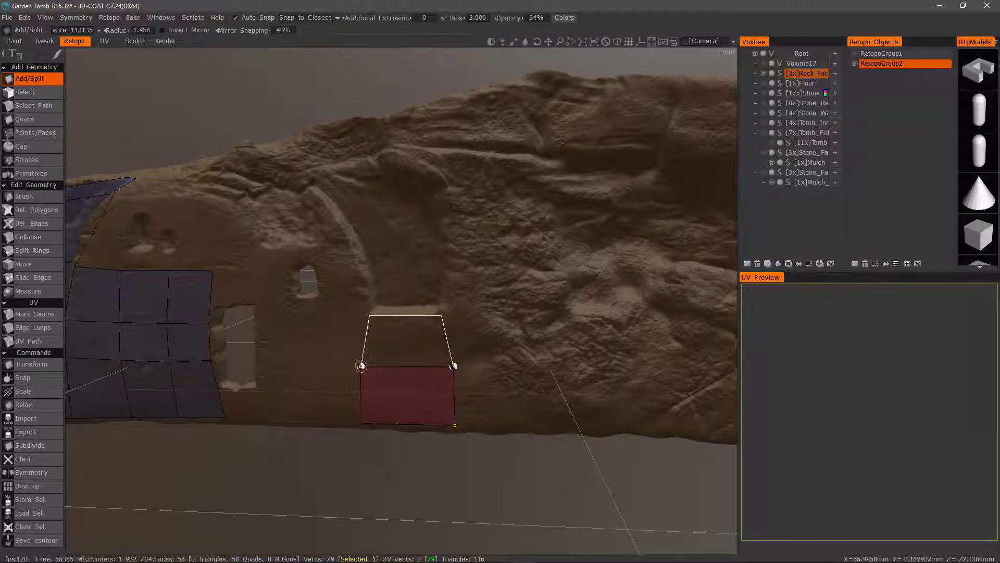
click(361, 366)
Add a quad along the rock base onto the separate quad's side edge facing away from the doorway.
alt+drag(361, 366, 417, 344)
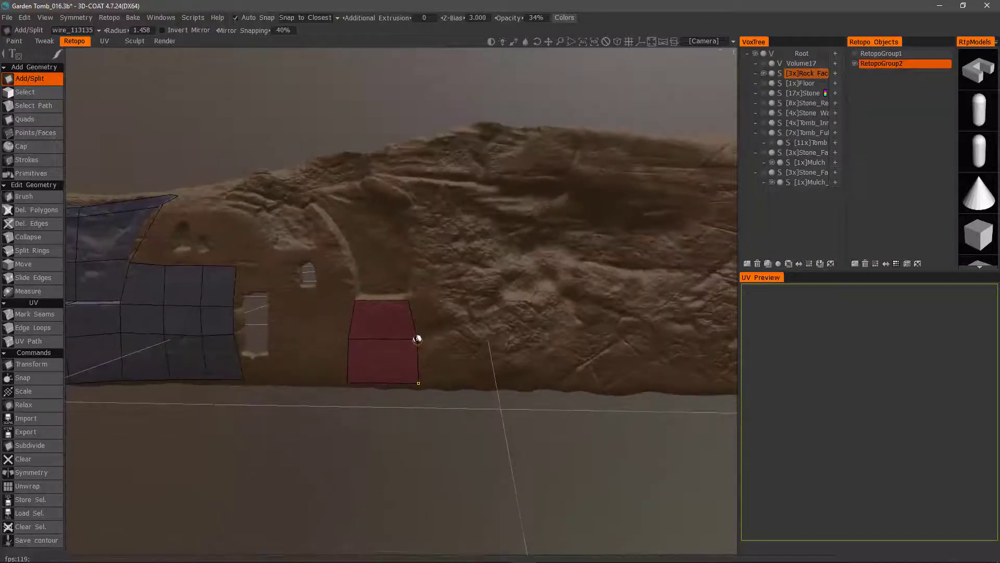
click(417, 339)
click(475, 341)
click(479, 384)
click(419, 383)
Add a base quad from the separate quad's other side edge toward the doorway jamb.
alt+drag(419, 383, 483, 354)
click(365, 335)
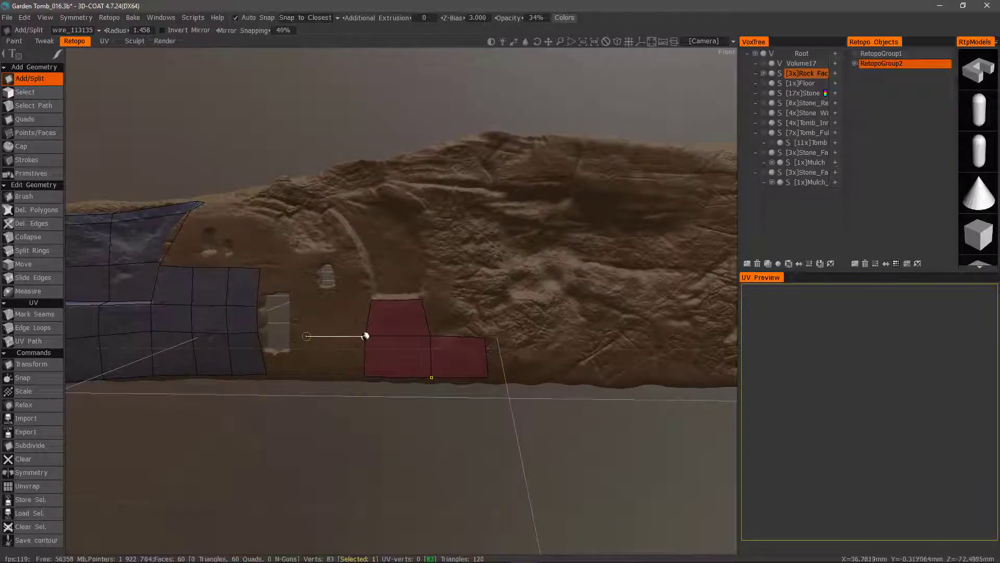
click(293, 334)
click(292, 376)
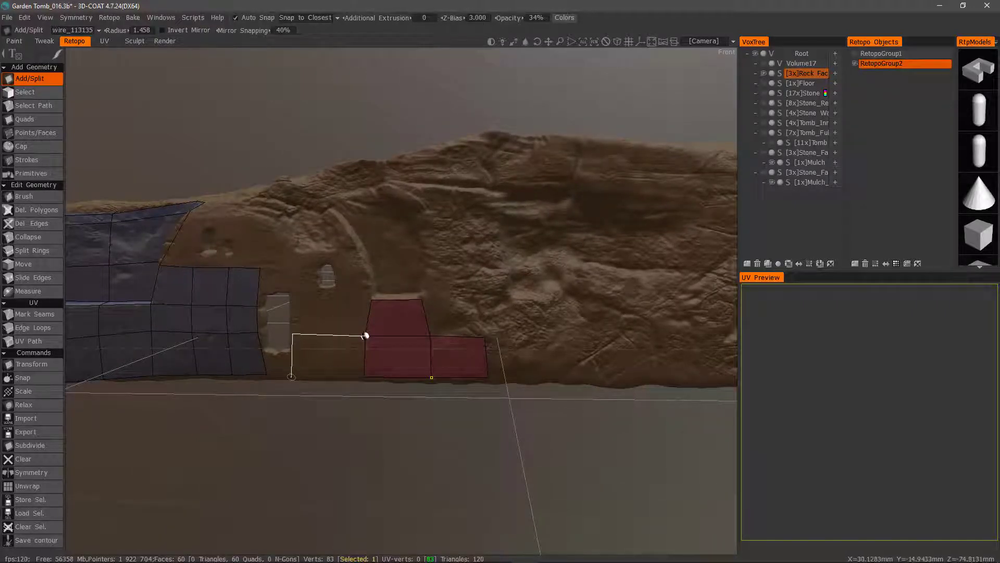
click(364, 376)
Extend the base row away from the doorway with two more adjoining quads along the rock's lower edge.
alt+drag(422, 298, 389, 330)
click(388, 329)
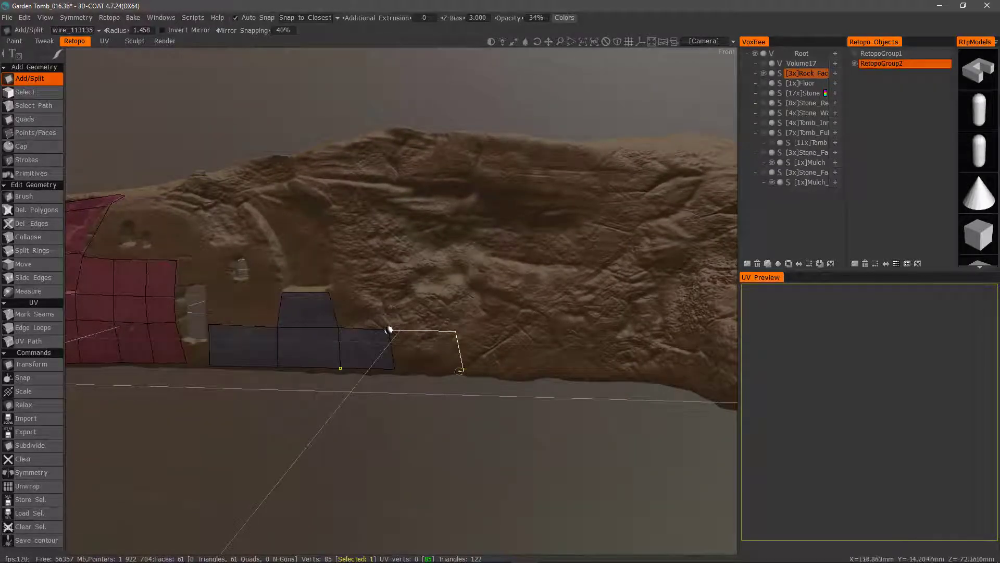
click(461, 332)
click(514, 332)
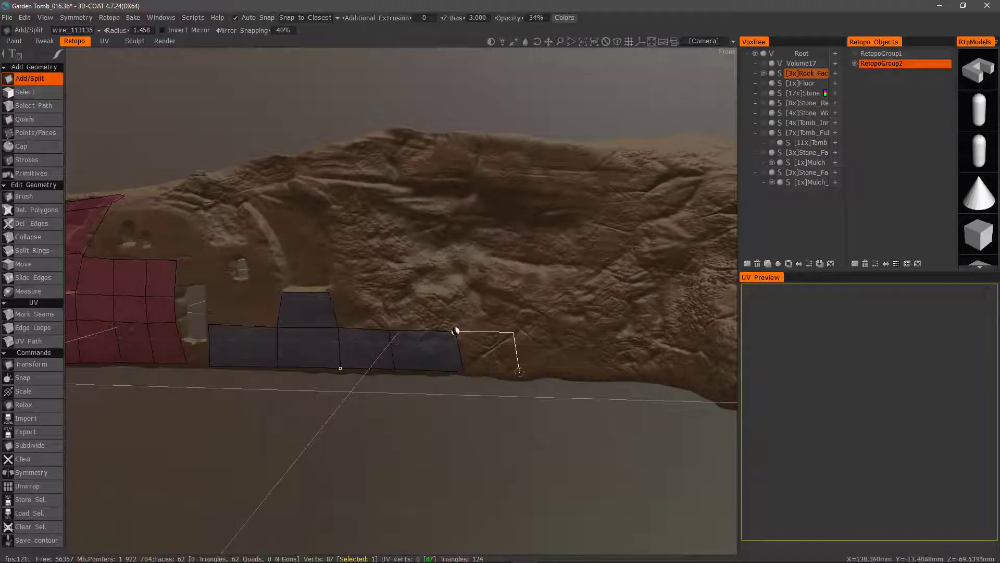
click(518, 379)
click(463, 372)
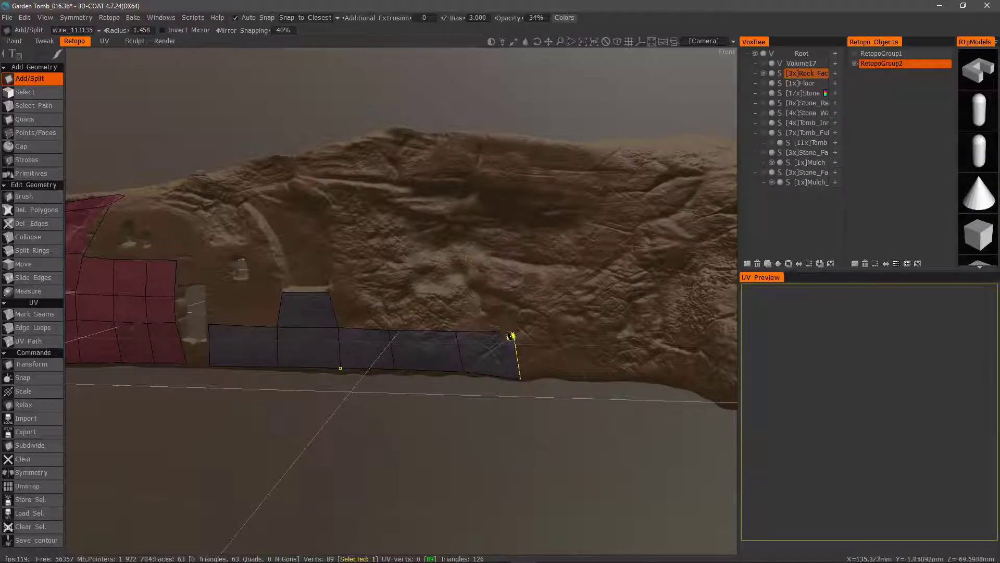
Stack two quads up the rock face above the base row's end quad farthest from the doorway.
click(514, 331)
click(506, 291)
click(447, 291)
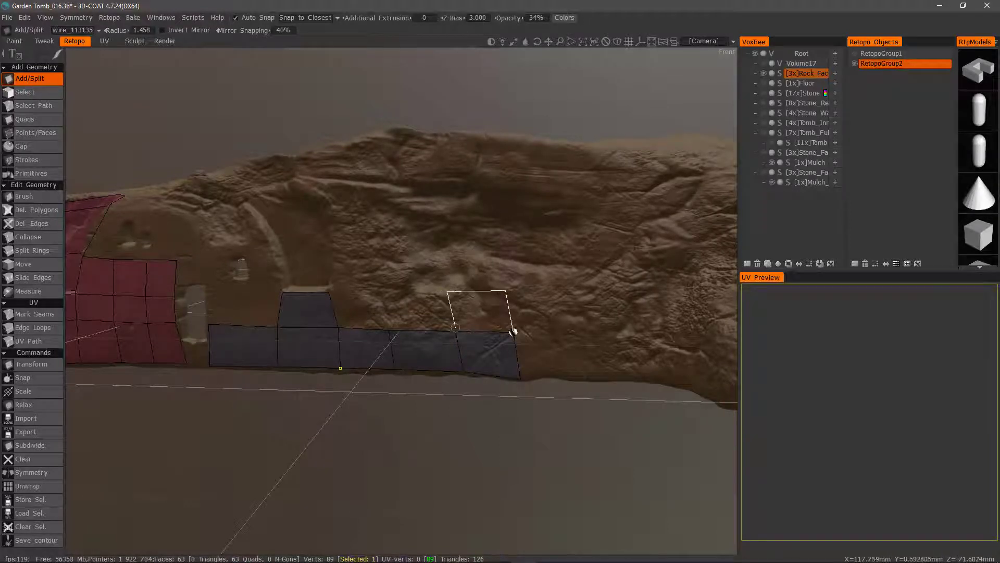
click(456, 331)
click(505, 290)
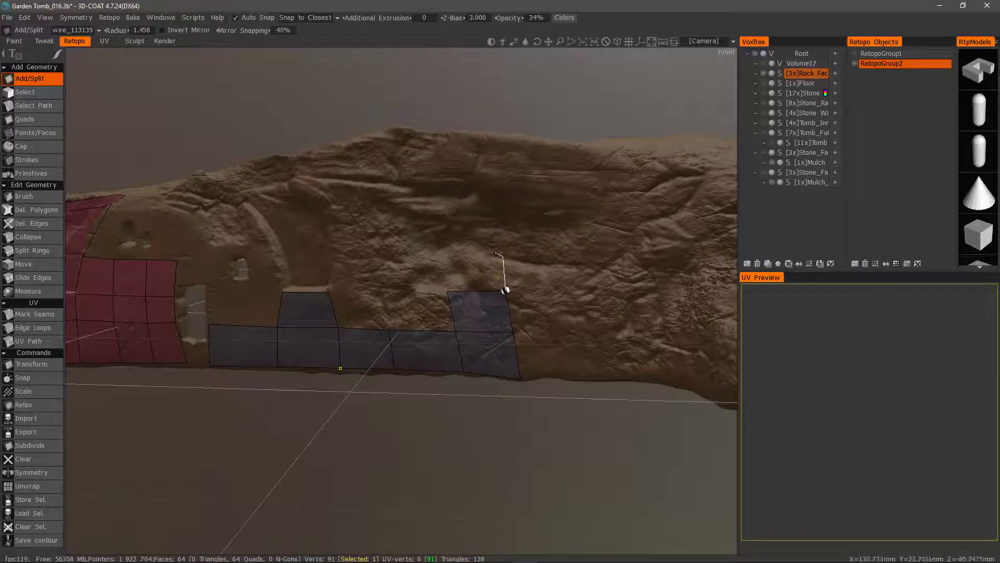
click(502, 257)
click(444, 257)
click(447, 292)
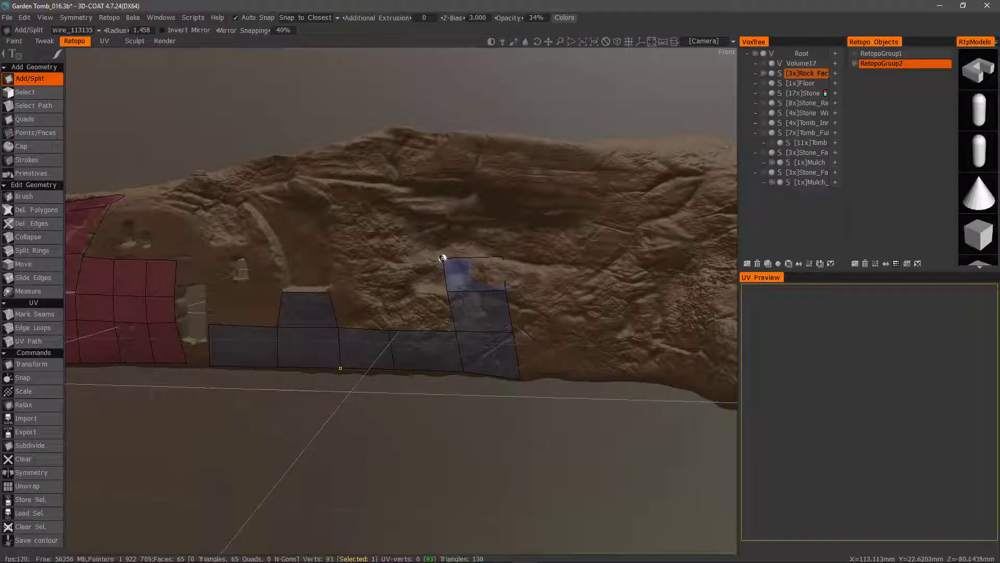
Add a third-row quad beside the uppermost quad, extending toward the recess.
click(444, 257)
click(380, 259)
click(384, 294)
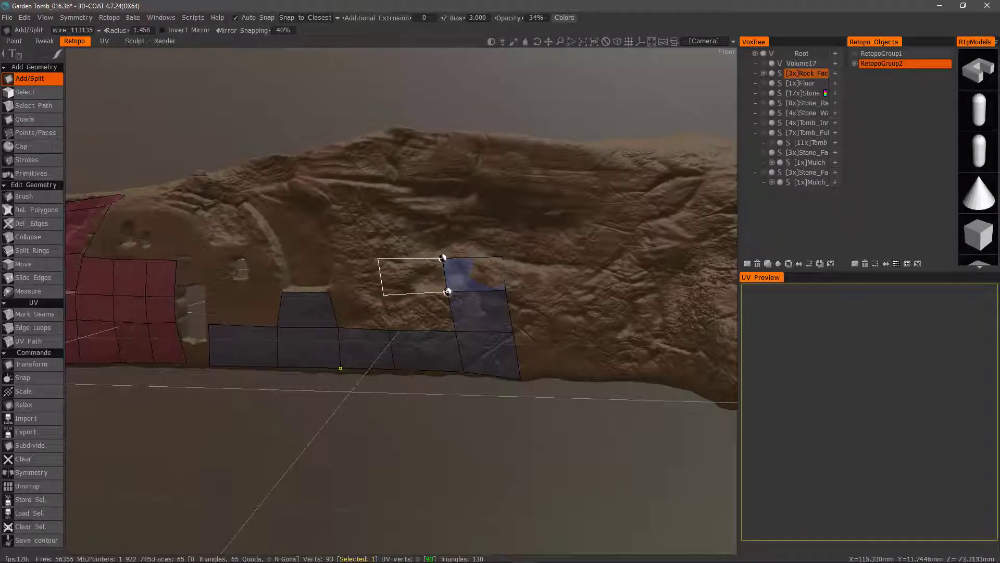
click(447, 292)
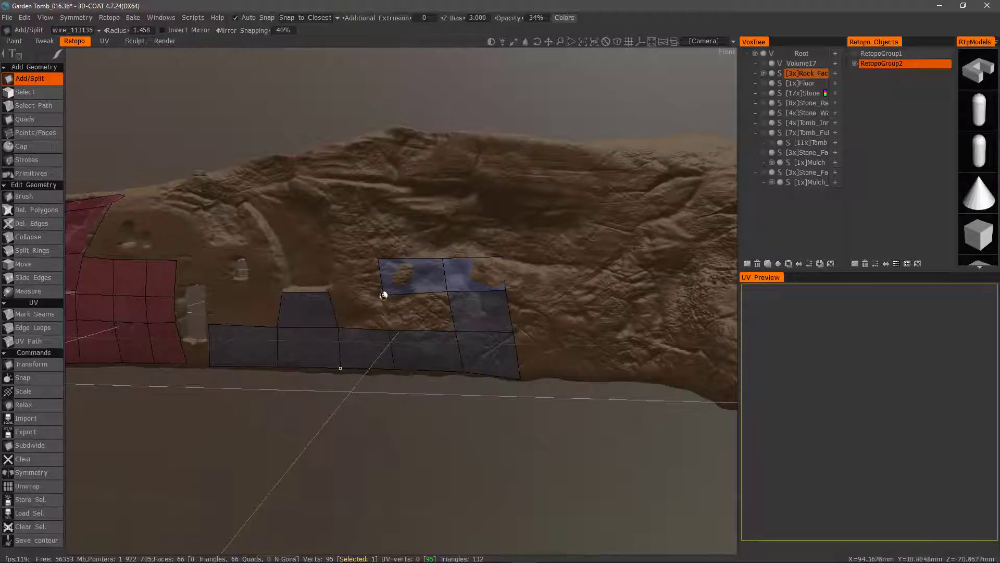
Fill the two gaps in the second row between the stacked quads and the quad below the recess.
click(383, 295)
click(389, 330)
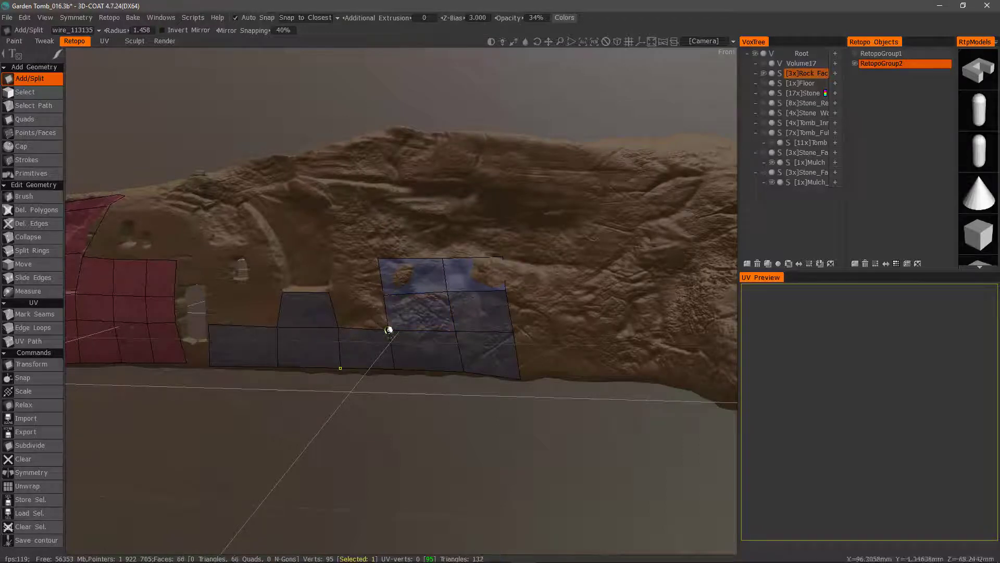
click(420, 364)
click(329, 290)
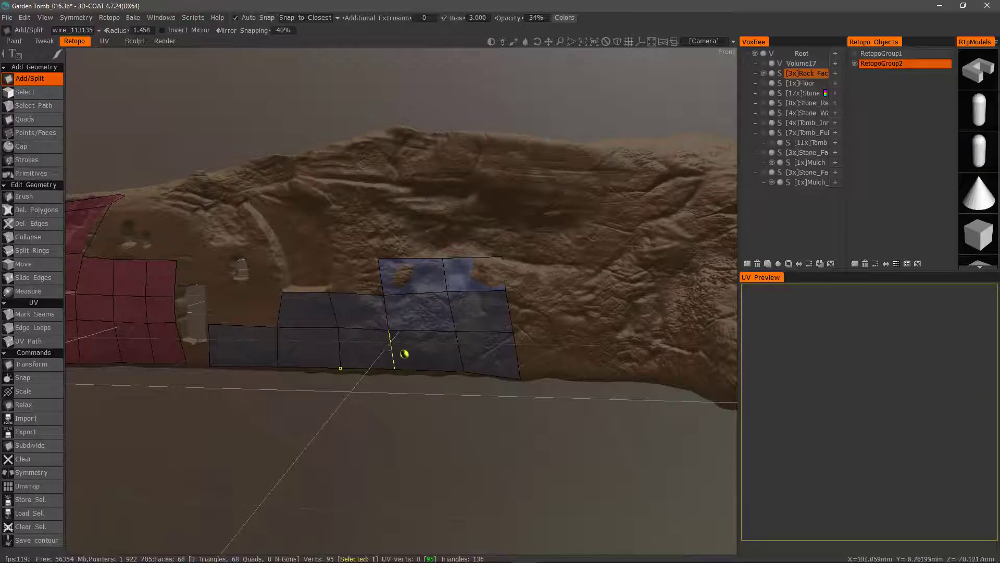
Extend the third row by one quad to the edge of the rectangular recess.
middle_drag(281, 315, 325, 314)
middle_drag(390, 261, 369, 266)
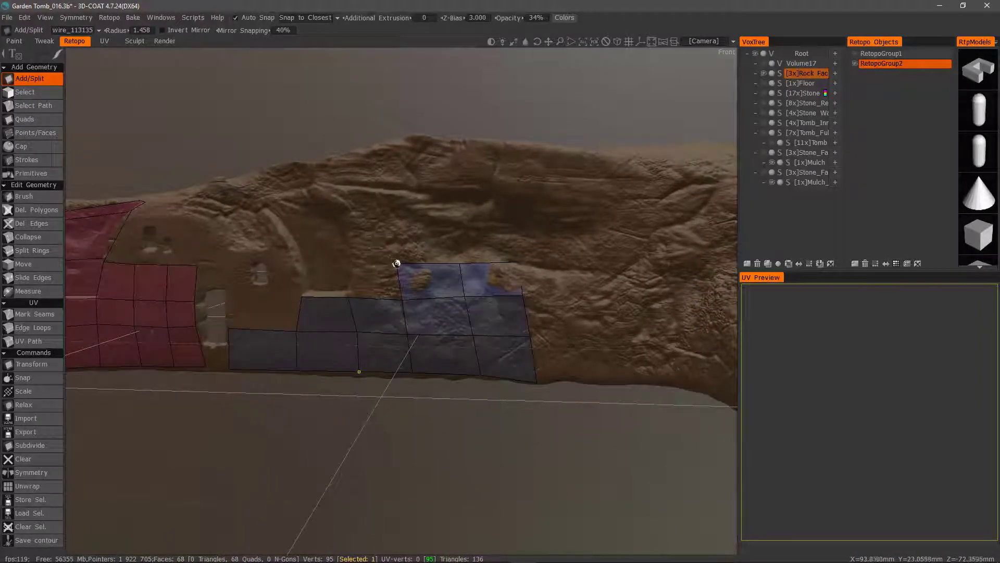
click(348, 295)
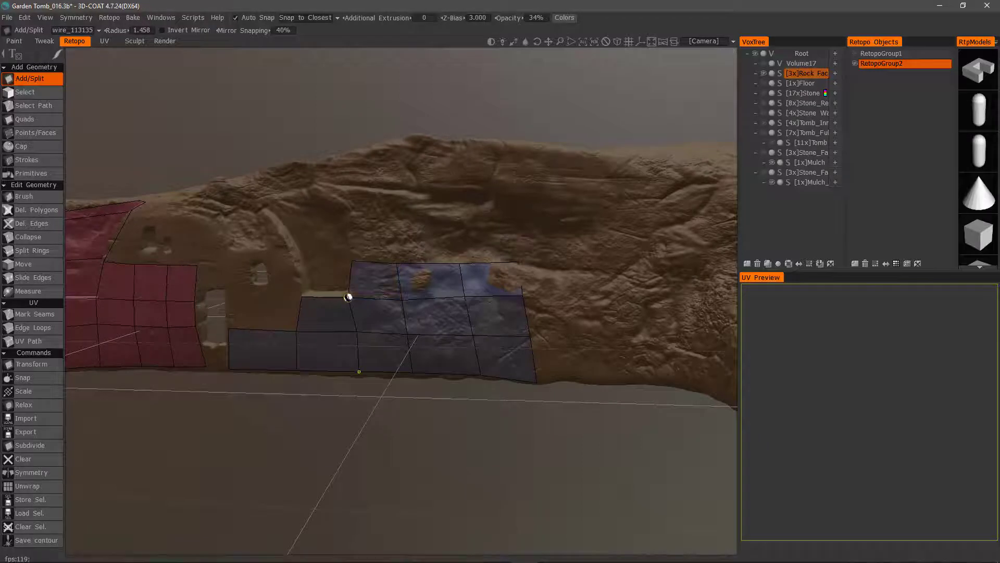
Delete the second-row quad beneath the third row's middle quad, and refill the hole with Add/Split.
click(36, 210)
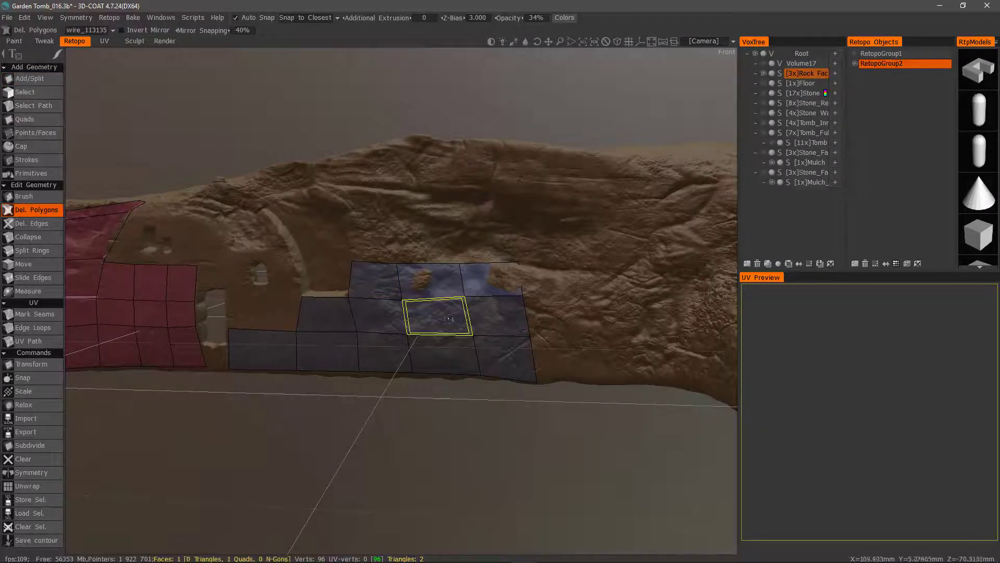
click(436, 318)
click(30, 78)
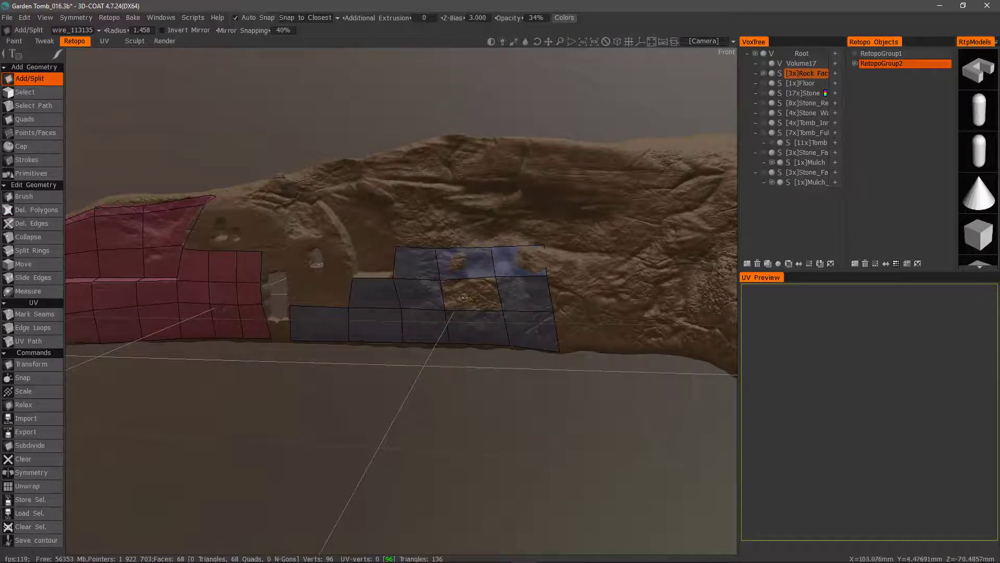
key(shift)
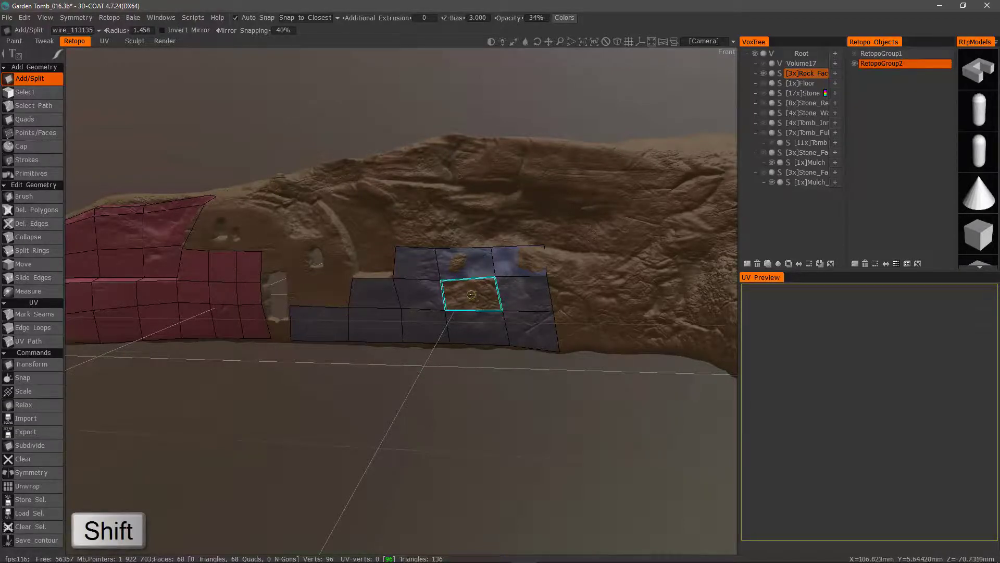
shift+click(471, 294)
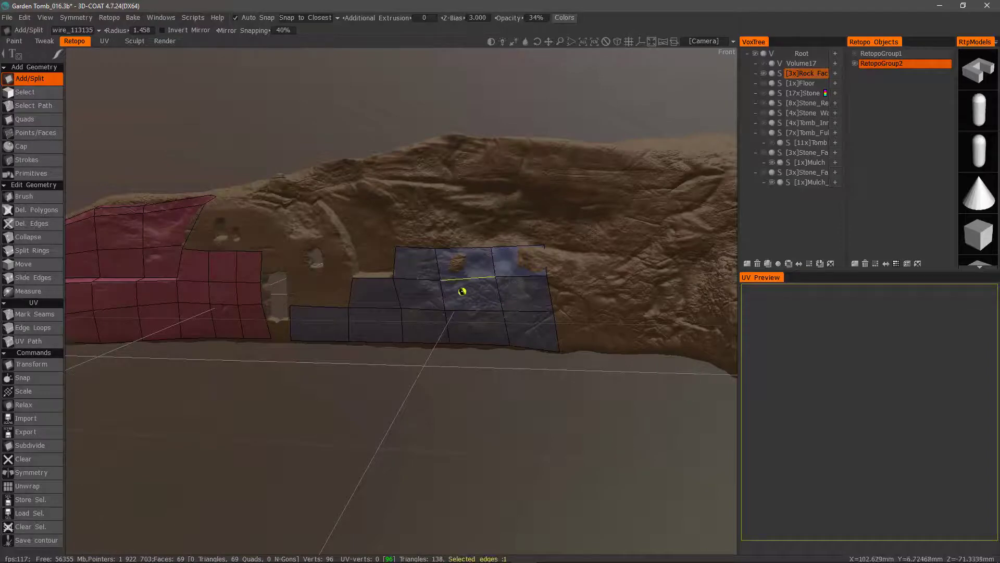
mouse_move(570, 448)
mouse_down()
mouse_move(590, 432)
mouse_move(592, 441)
mouse_up()
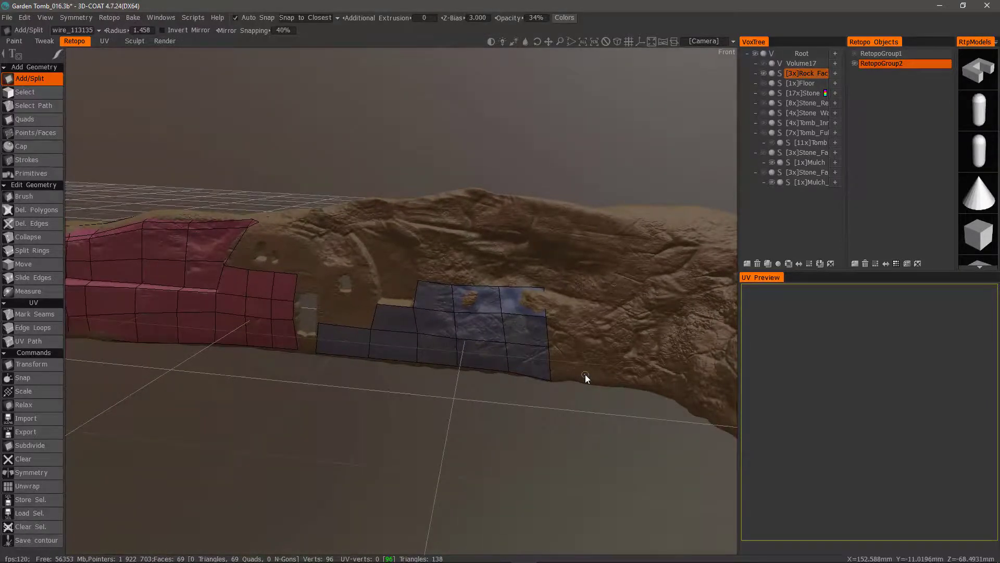